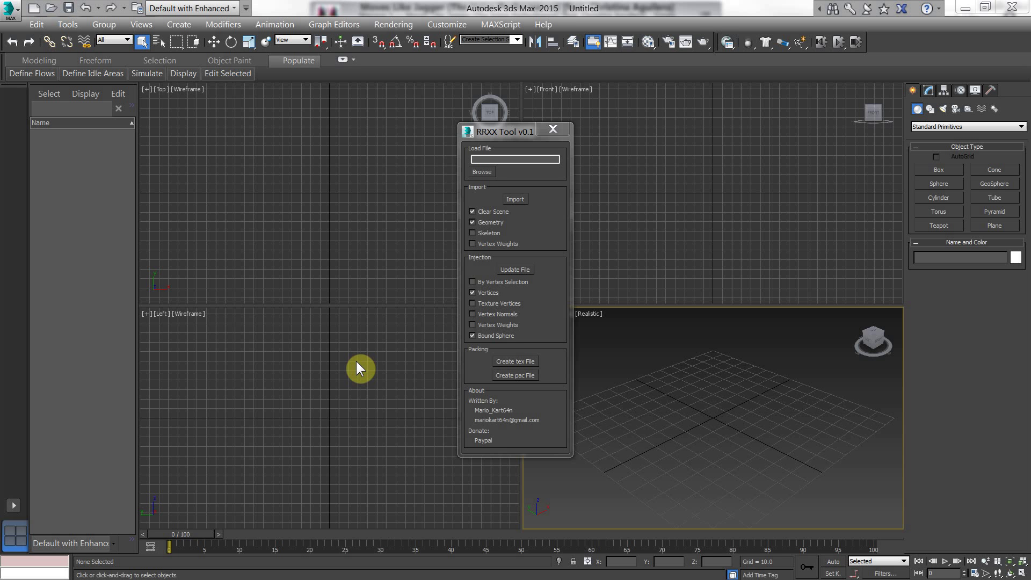
Move the RRXX Tool dialog left, away from the viewport centre.
drag(495, 133, 325, 129)
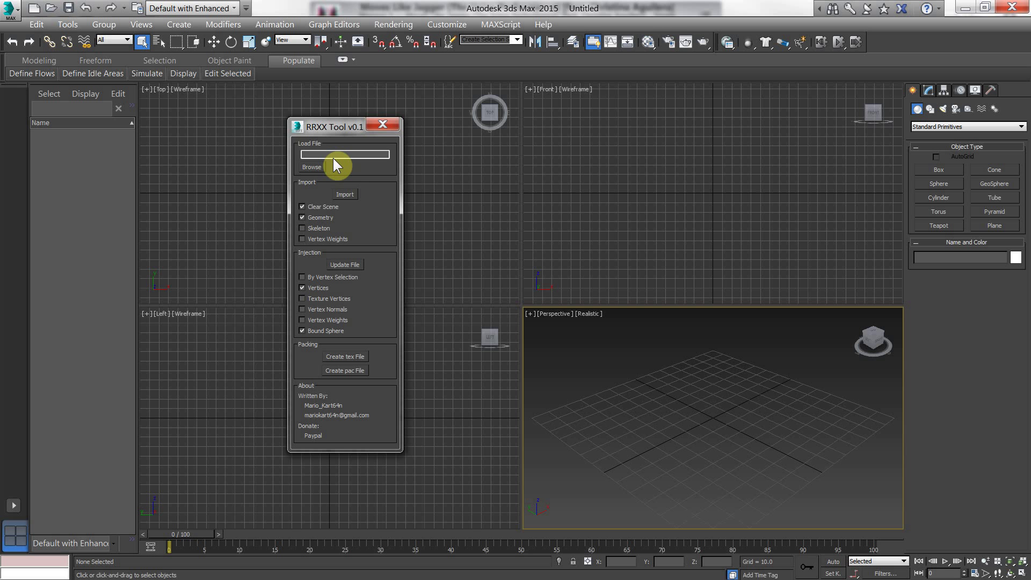
Pick bs_waist.ymxen - Copy.org as the RRXX Tool's file, with Files of type set to All files (*.*).
click(320, 164)
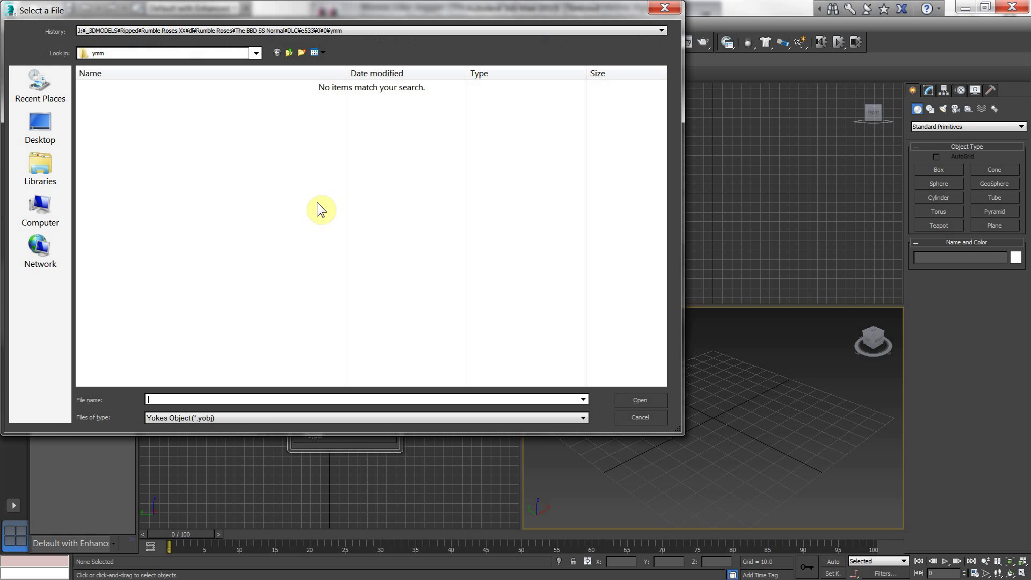
click(235, 417)
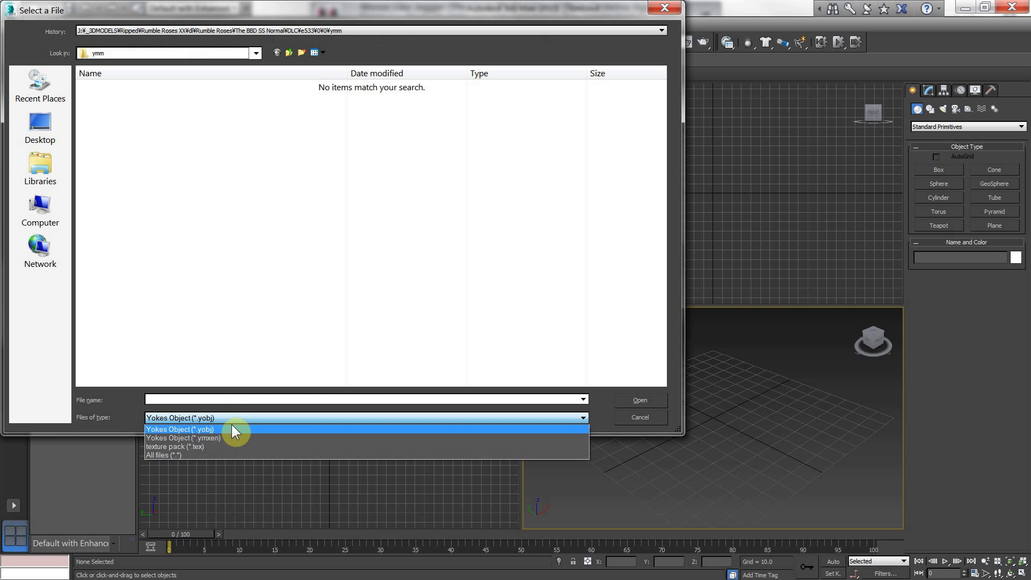
click(192, 455)
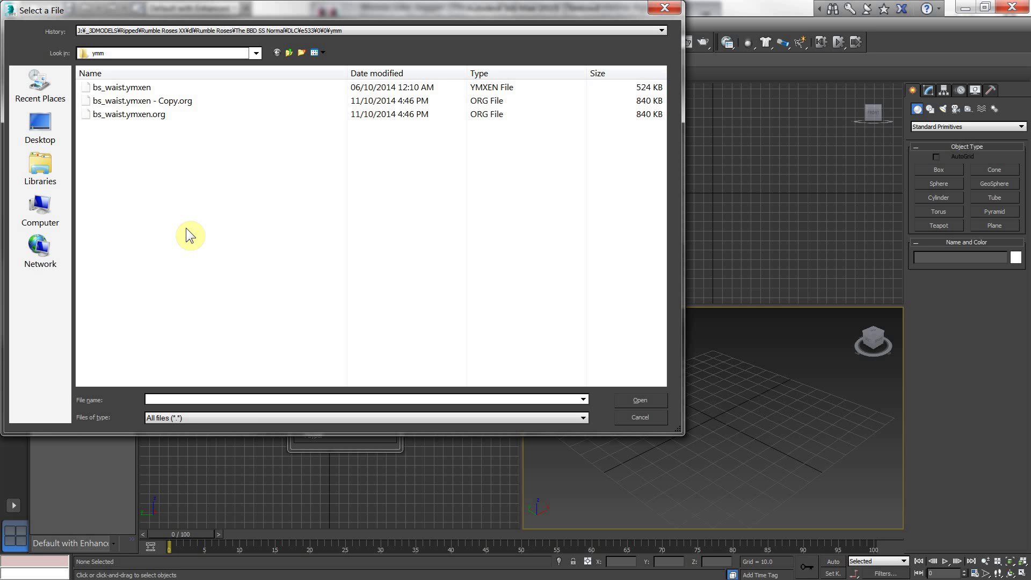
click(177, 419)
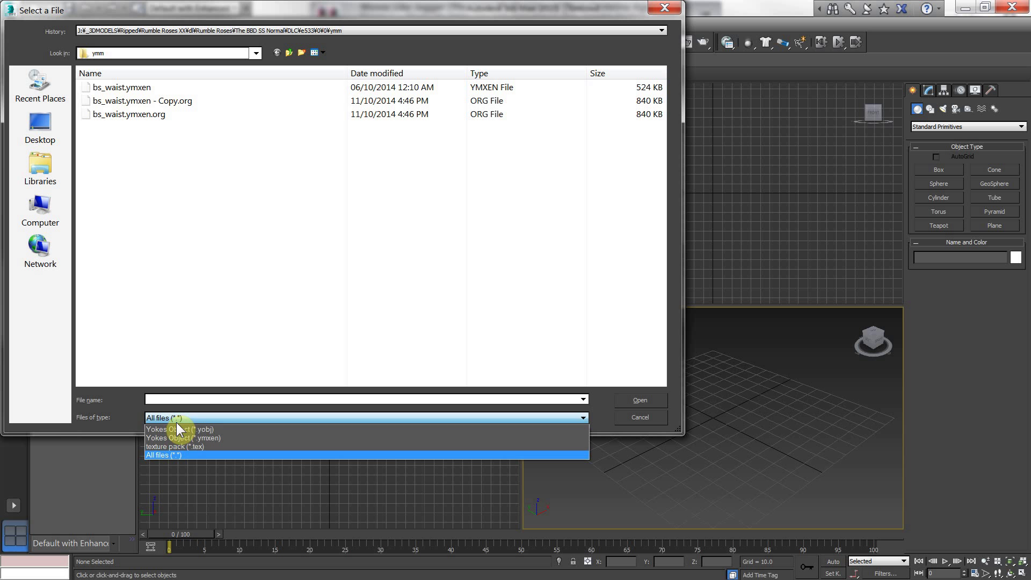
click(178, 274)
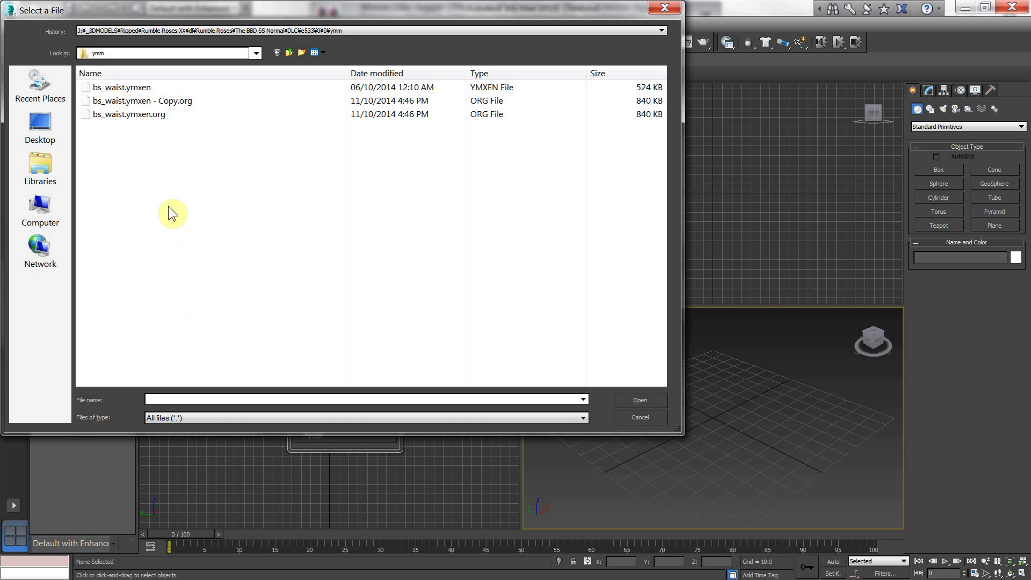
click(143, 100)
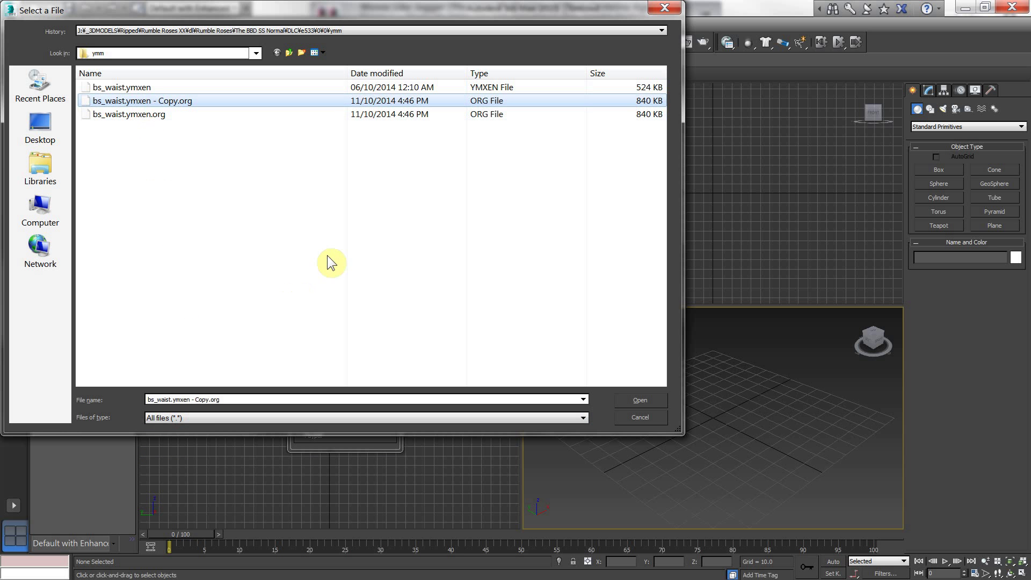
click(663, 398)
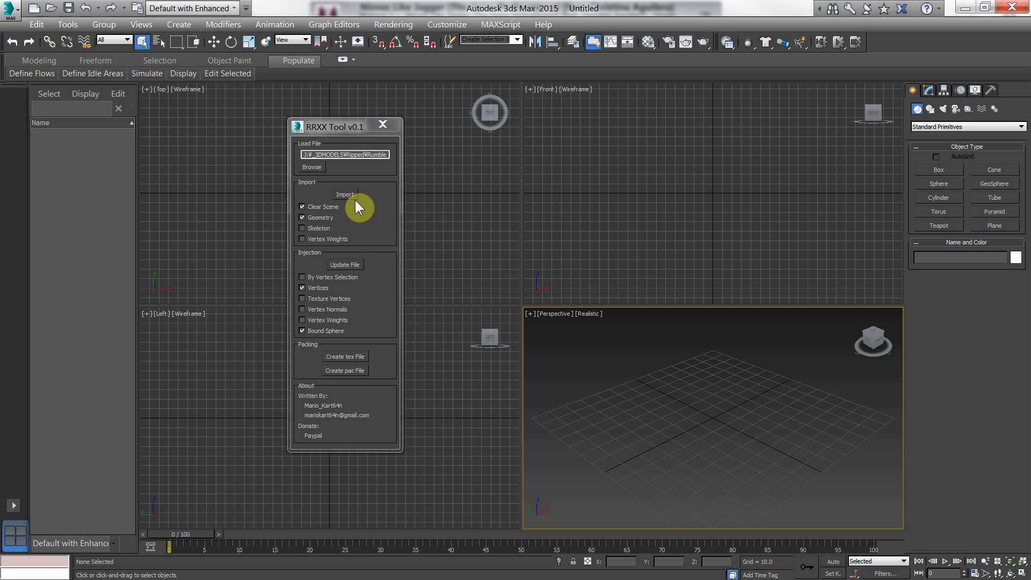
Inject the vertex data with Update File, then import the kimono character into the Perspective view.
click(349, 265)
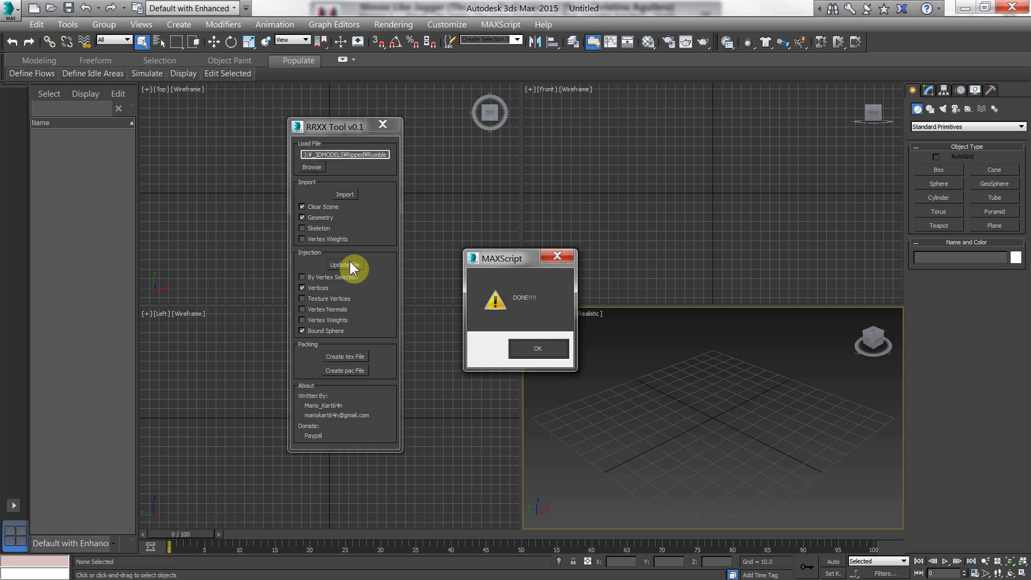
click(518, 344)
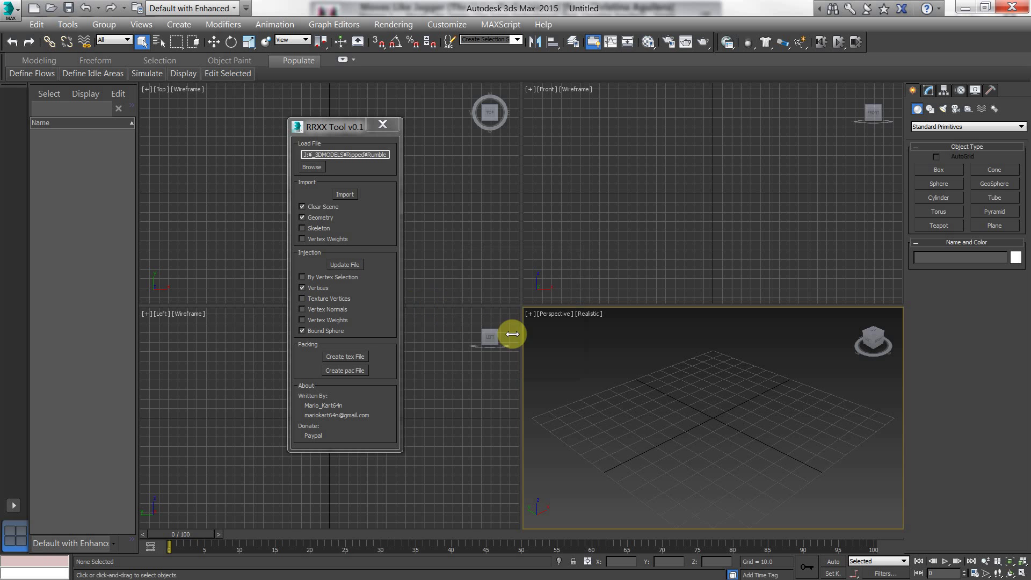
click(344, 195)
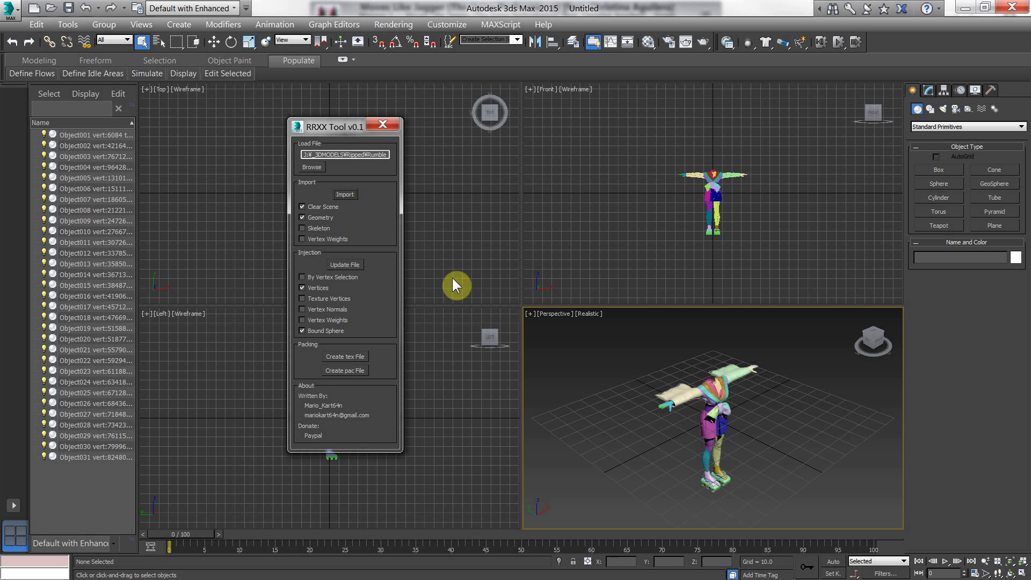
click(578, 346)
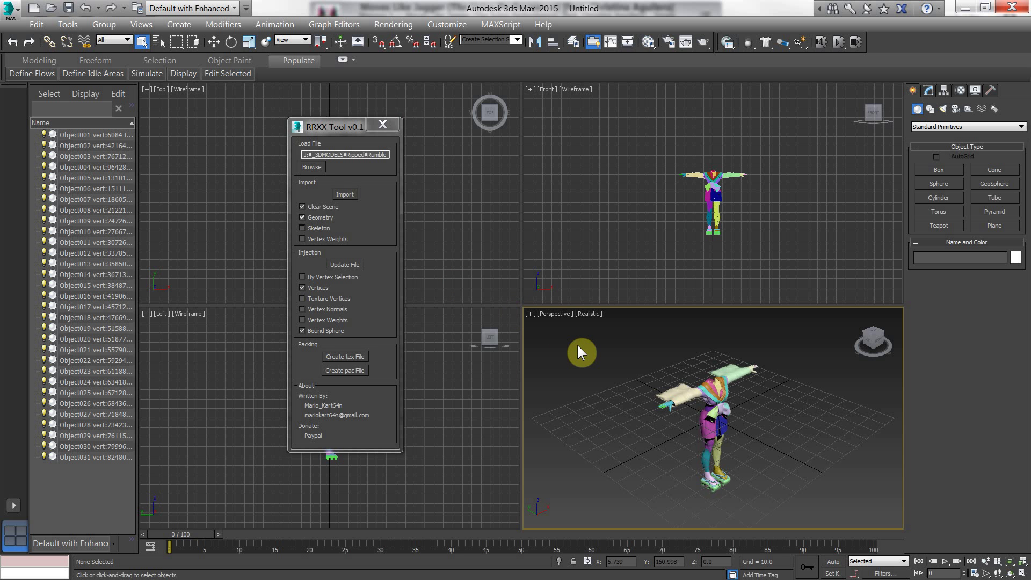
Maximize the Perspective viewport, then zoom and orbit to inspect the T-posed kimono character.
key(alt+w)
scroll(534, 318, up, 8)
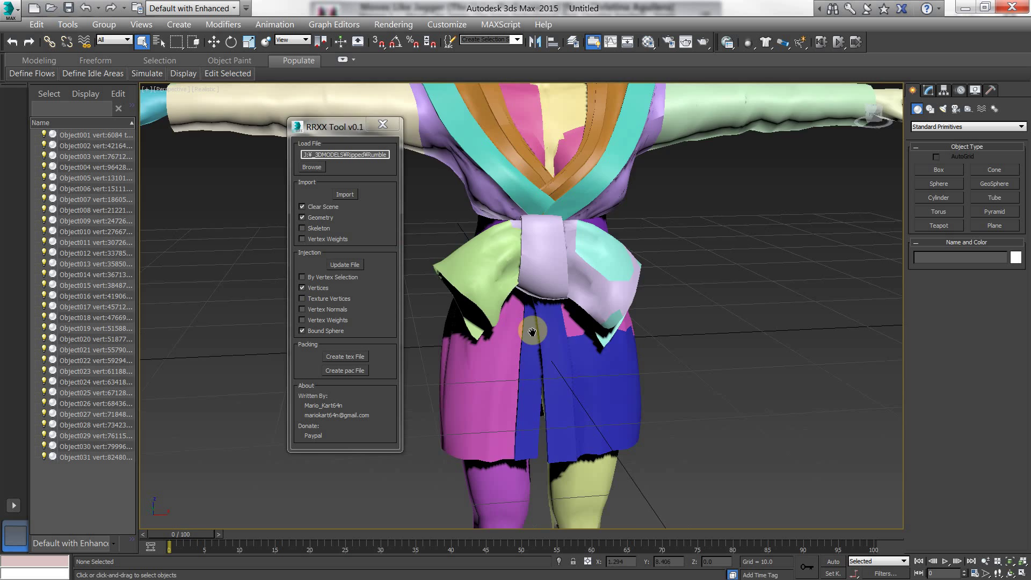
scroll(563, 351, down, 8)
alt+middle_drag(565, 229, 605, 220)
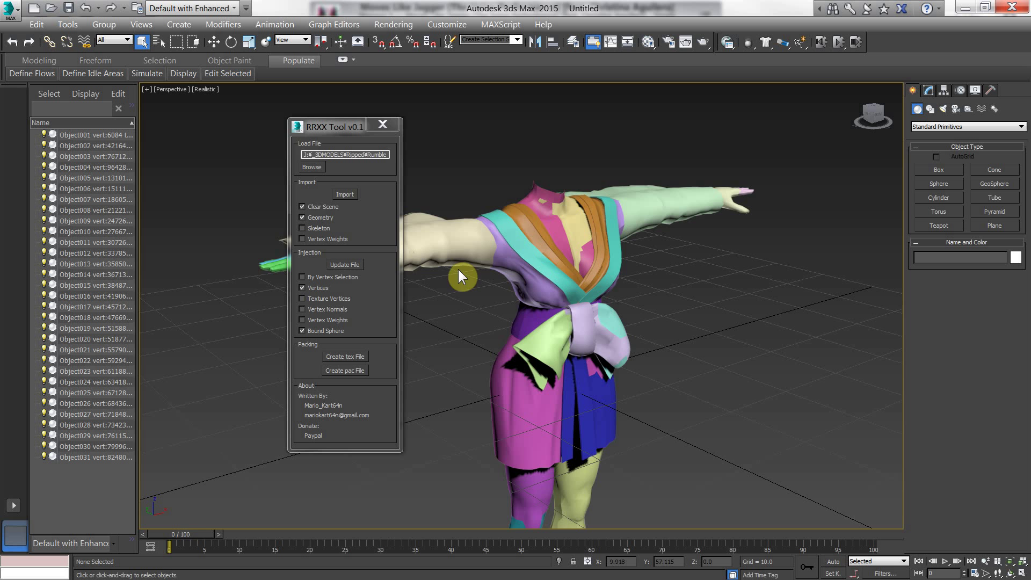
scroll(456, 238, down, 3)
scroll(456, 238, down, 1)
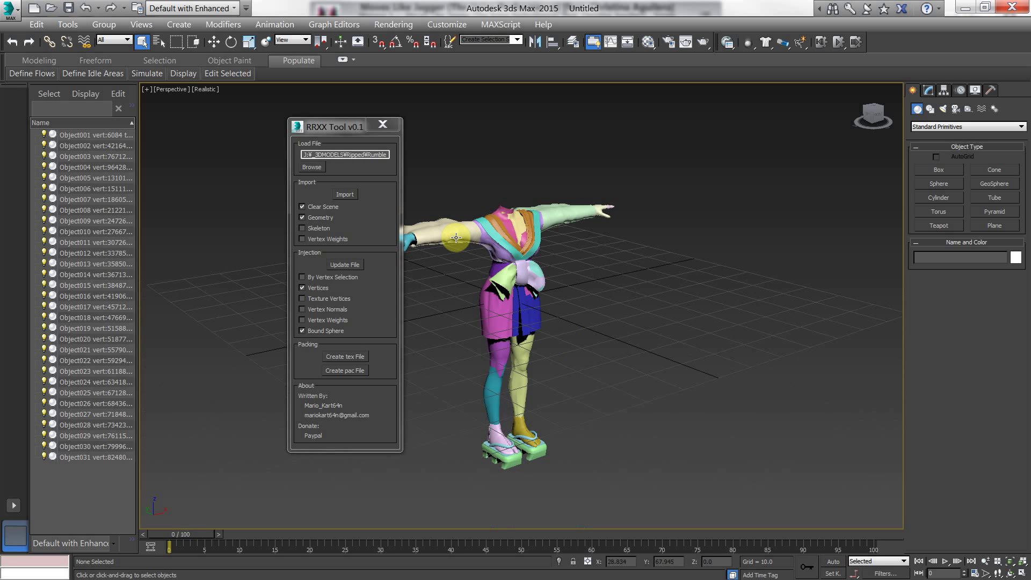
scroll(456, 238, up, 3)
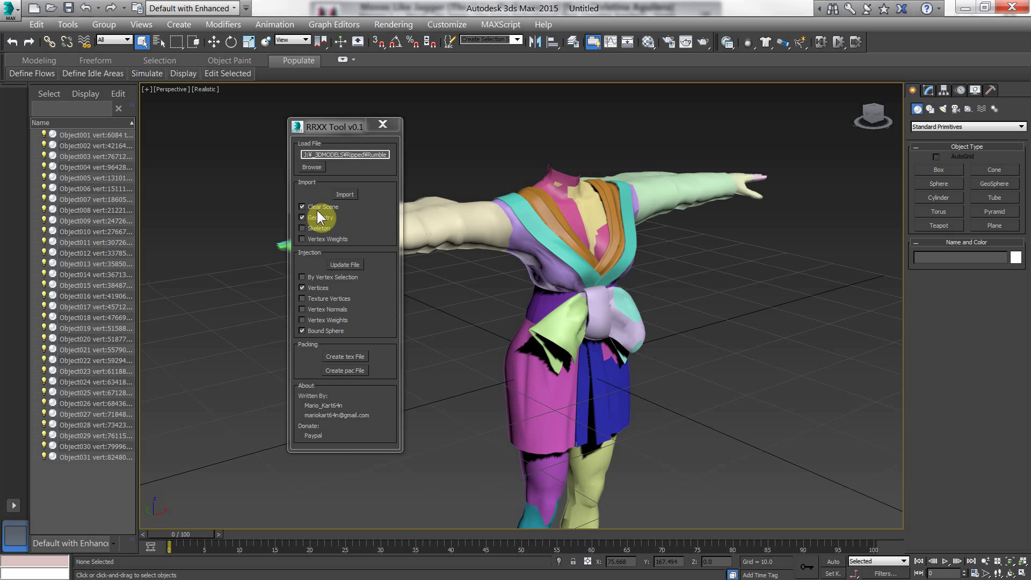
Select the left sleeve piece and read its full object name in the Modify panel.
click(415, 212)
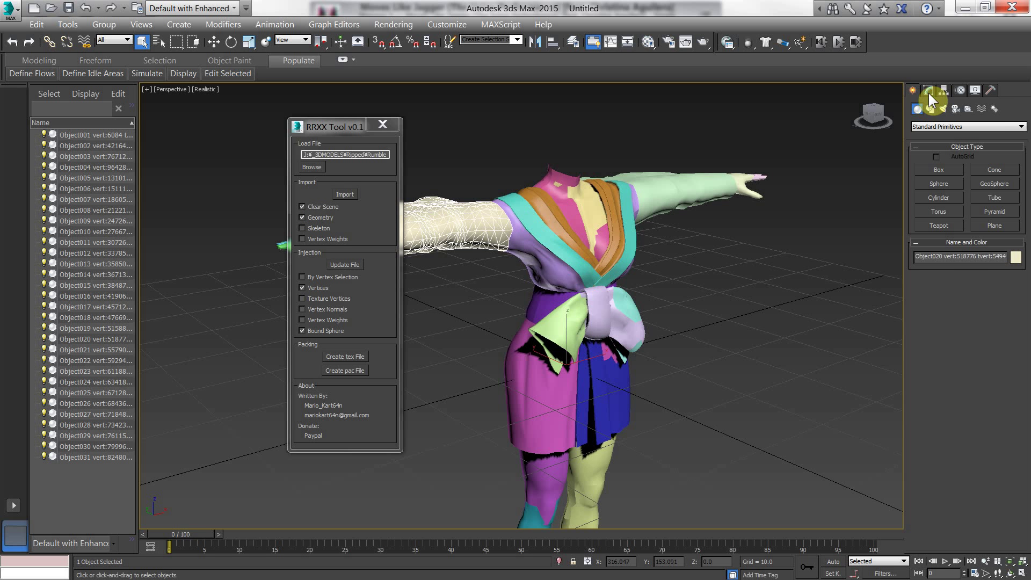
click(929, 91)
drag(945, 106, 938, 106)
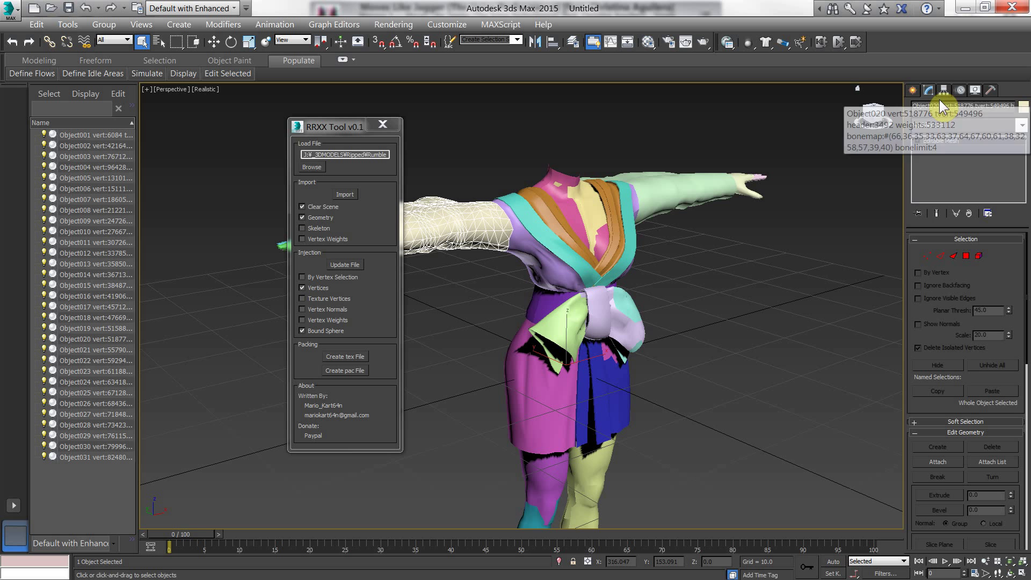
drag(1025, 107, 1027, 120)
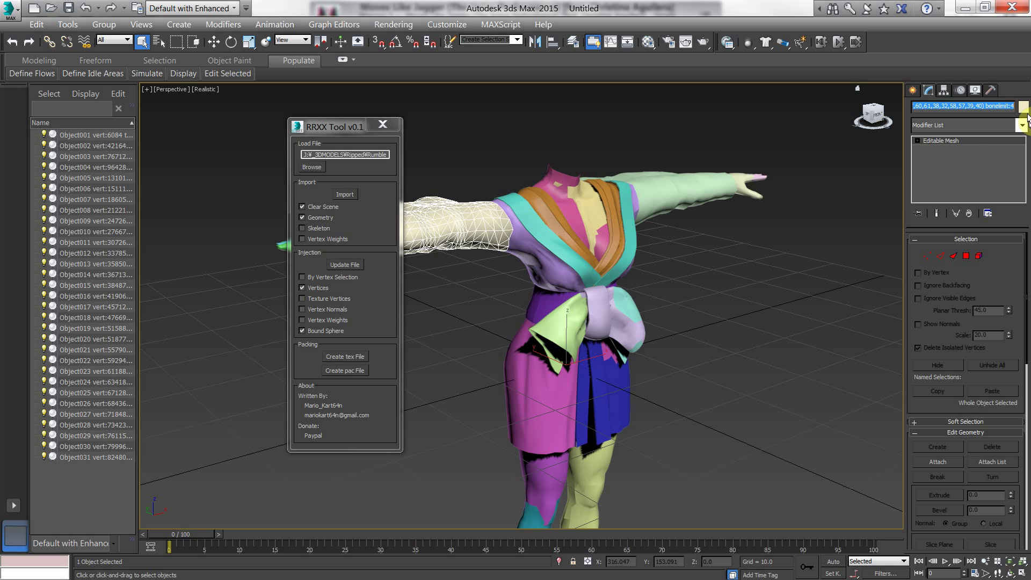
From a top view, Shift-drag a copy of the sleeve piece just below the original.
alt+middle_drag(702, 210, 665, 286)
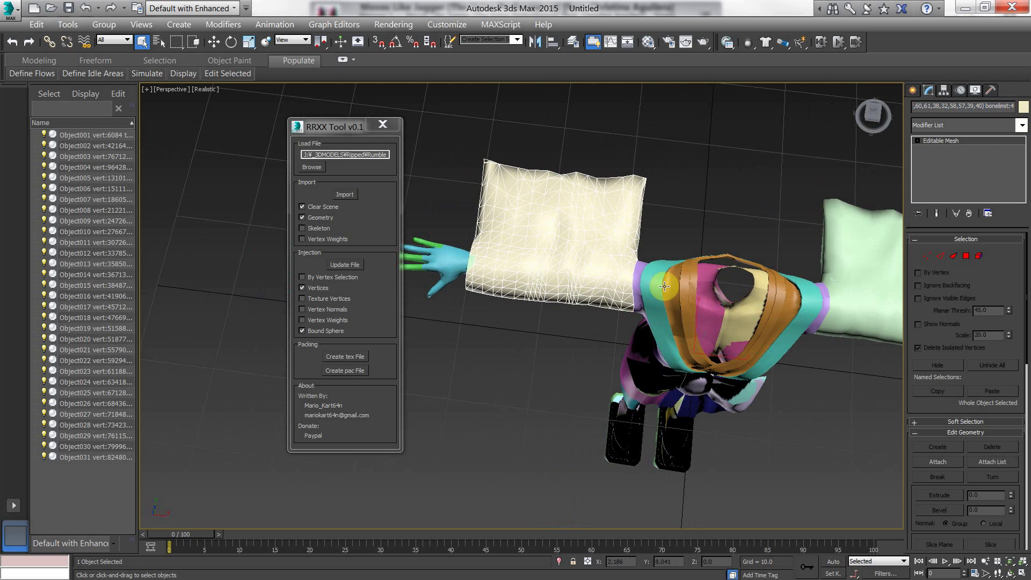
click(536, 321)
click(213, 42)
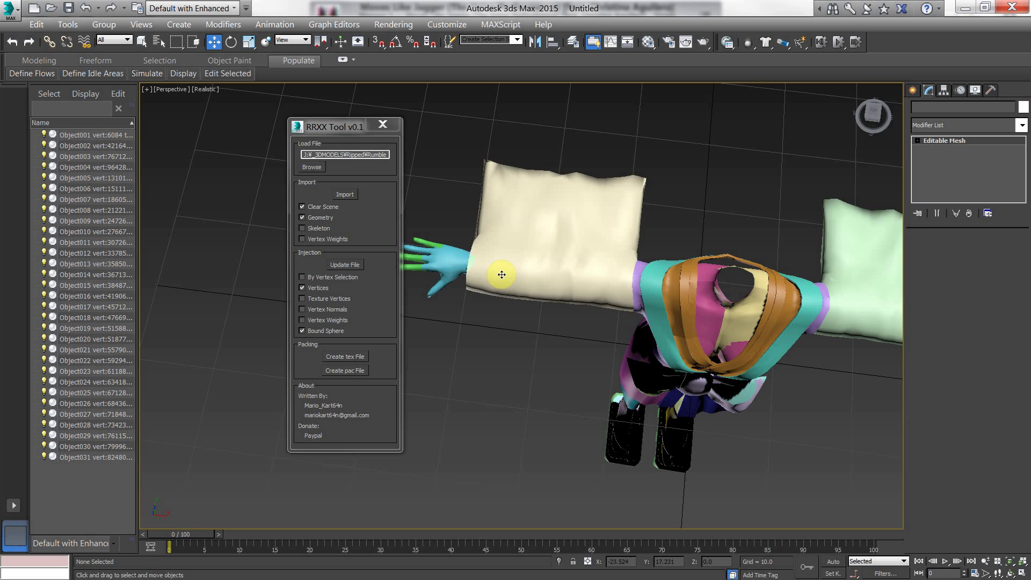
shift+drag(502, 271, 477, 364)
click(502, 352)
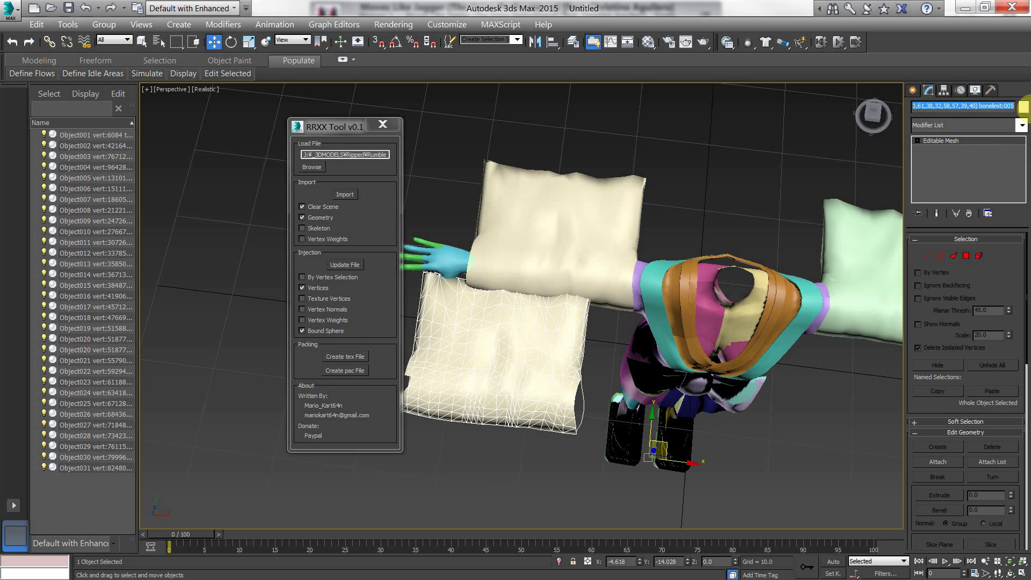
Compare the names of the sleeve copy and the original, then reselect the copy.
click(997, 106)
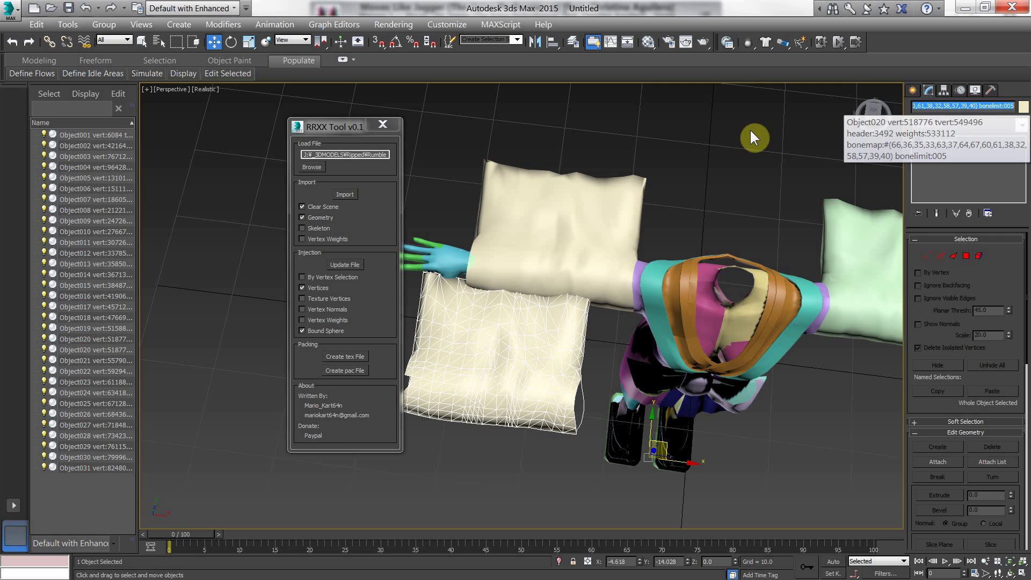
click(617, 198)
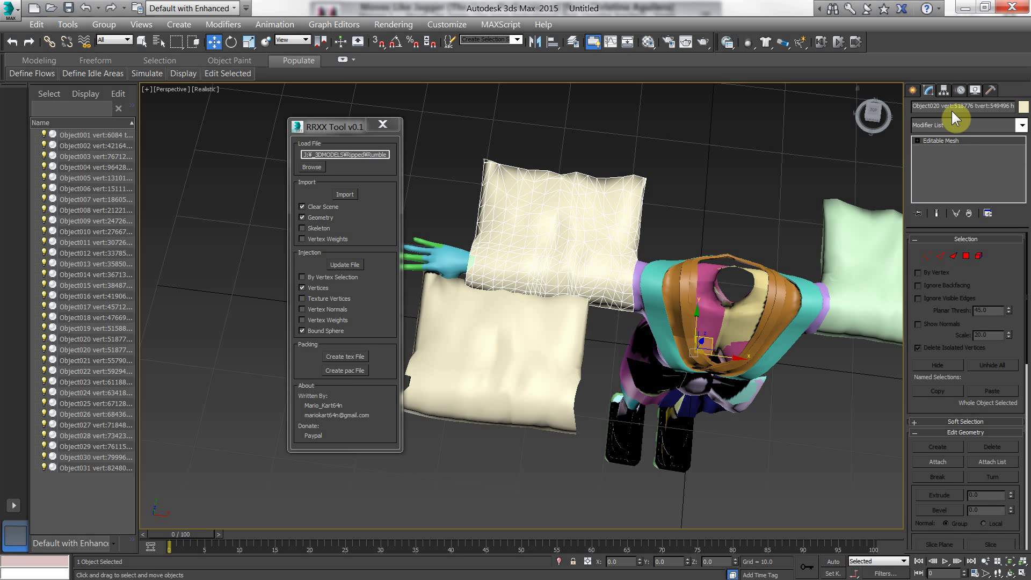
click(1015, 107)
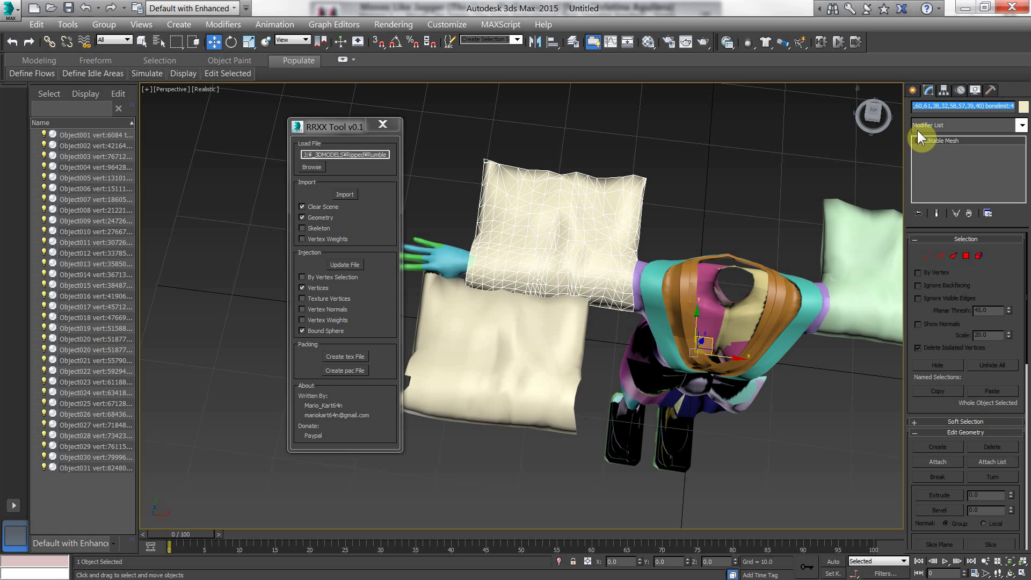
click(571, 322)
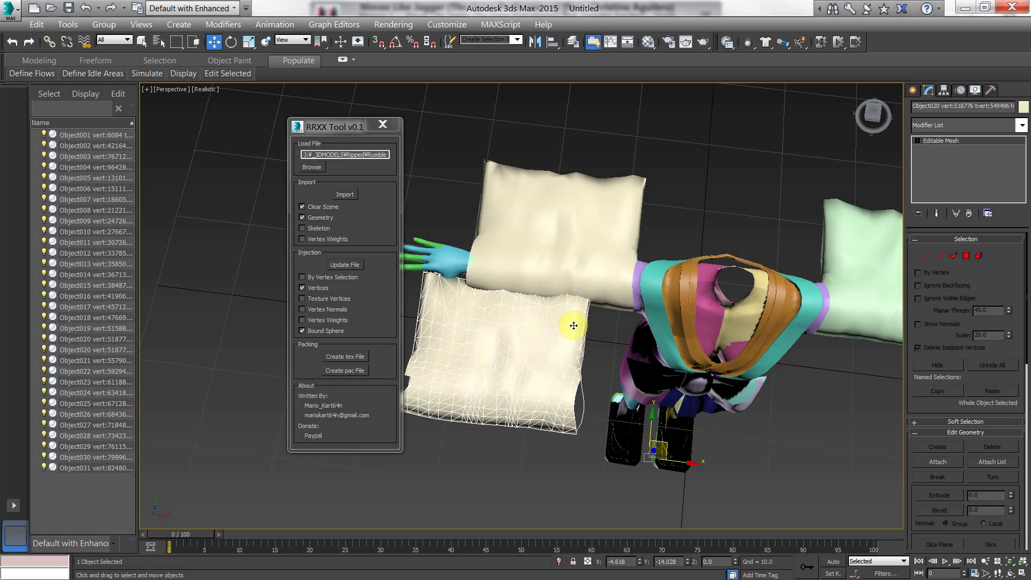
Delete the sleeve copy, draw a box beside the character, and reimport with Clear Scene.
key(Delete)
alt+middle_drag(536, 323, 797, 152)
click(912, 89)
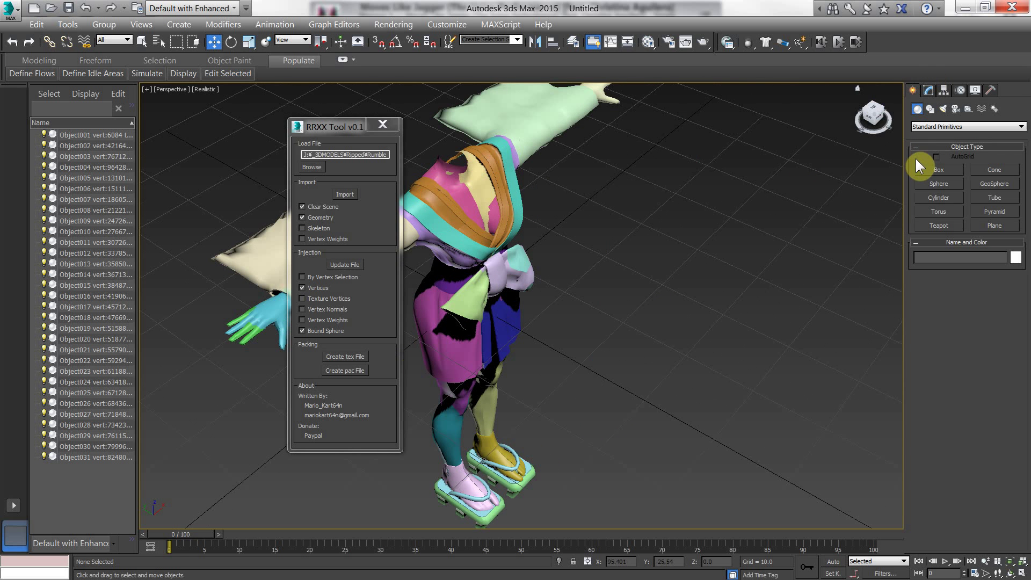
click(918, 171)
drag(682, 273, 744, 456)
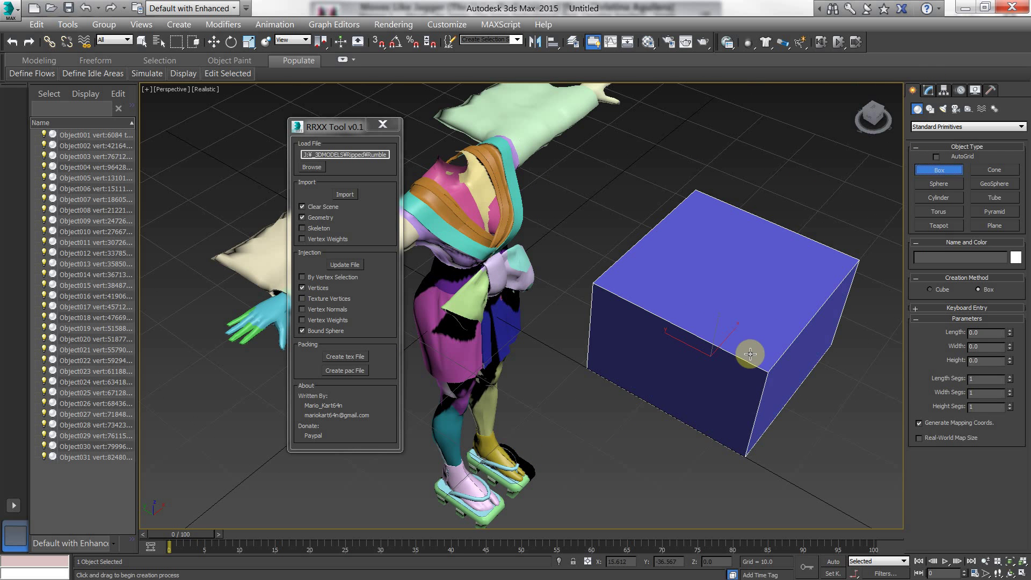
click(684, 265)
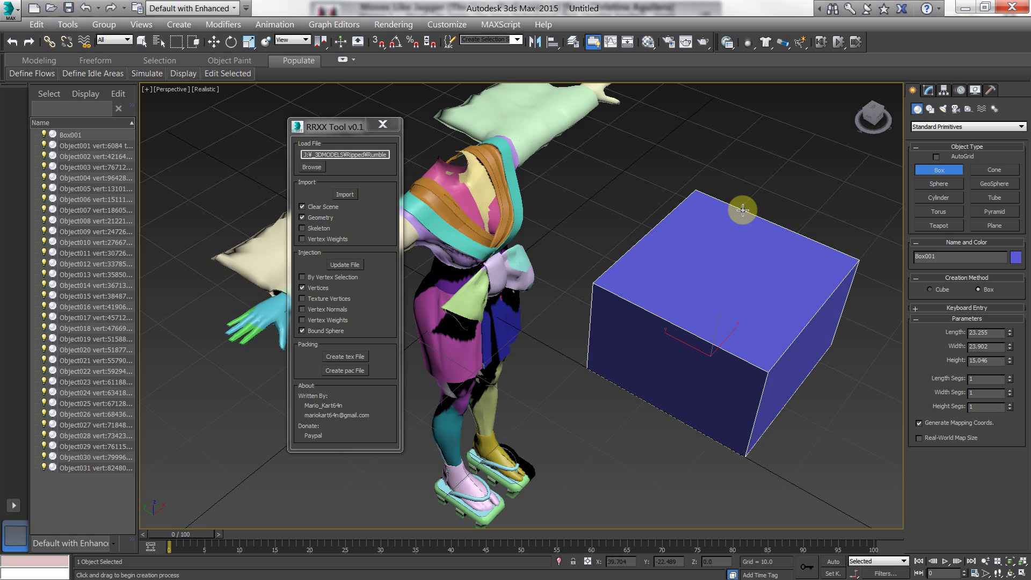
click(346, 194)
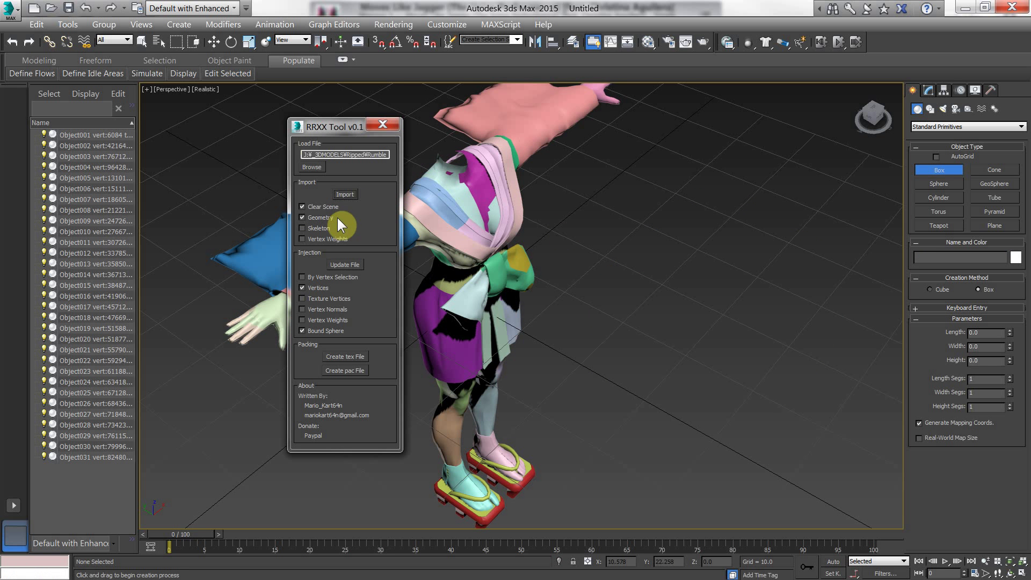
Draw another box and reimport again, checking that Clear Scene removes it.
click(213, 41)
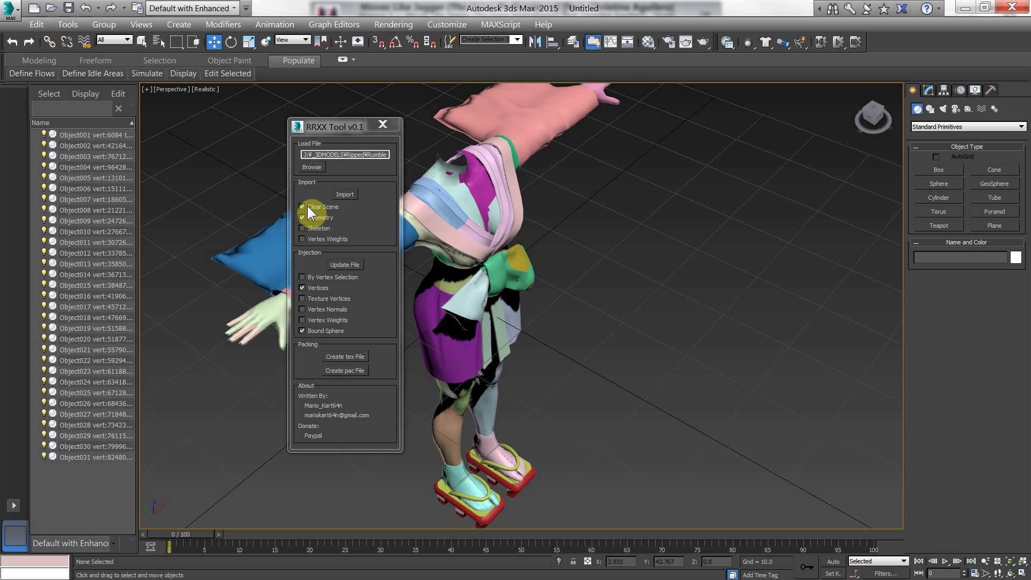
click(939, 170)
drag(670, 311, 670, 453)
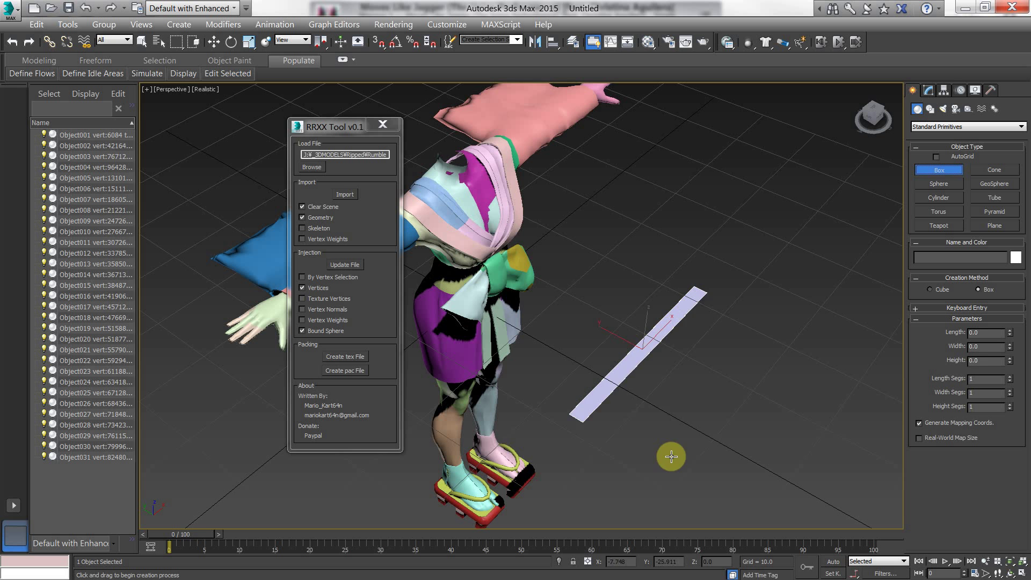
click(728, 340)
click(345, 195)
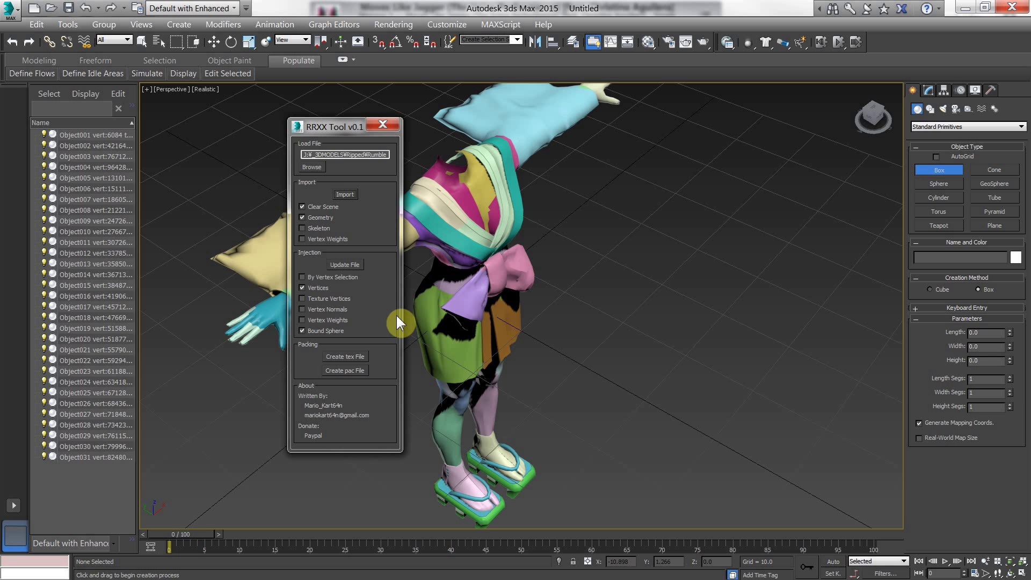
click(214, 41)
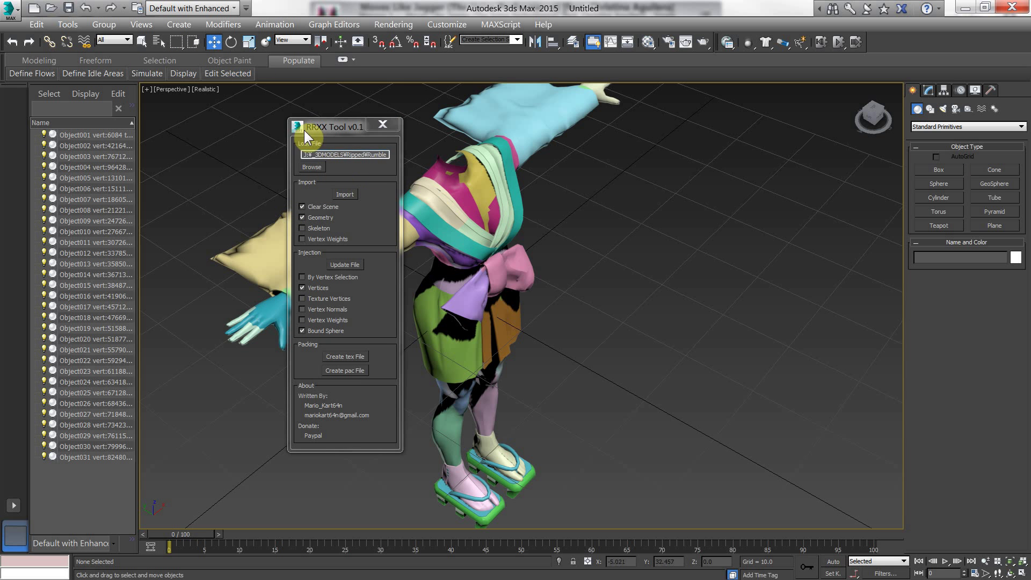
Reimport the kimono model with Skeleton checked, then enable Vertex Weights as well.
drag(304, 128, 154, 82)
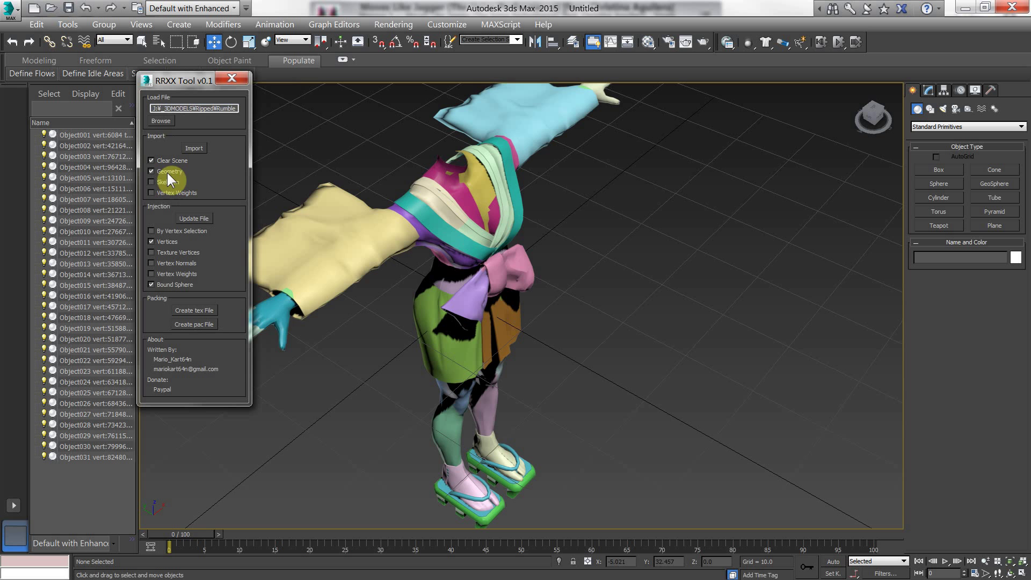
click(202, 149)
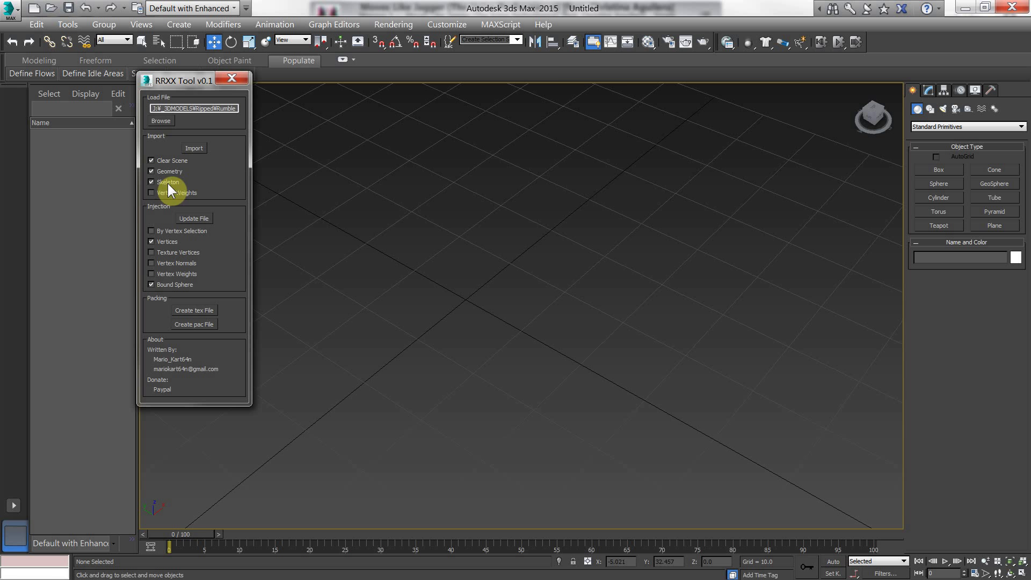
click(186, 147)
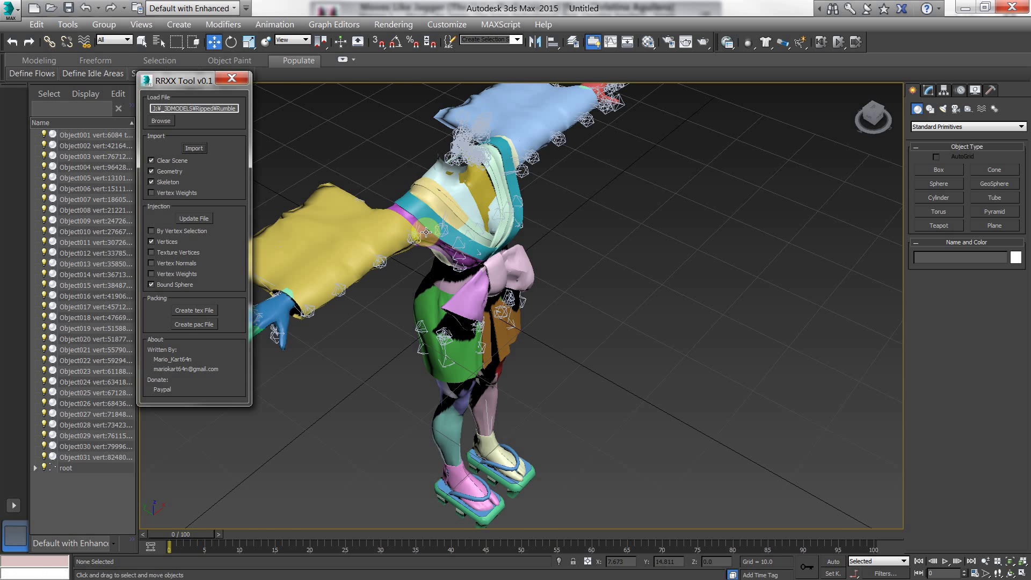
alt+middle_drag(426, 232, 563, 213)
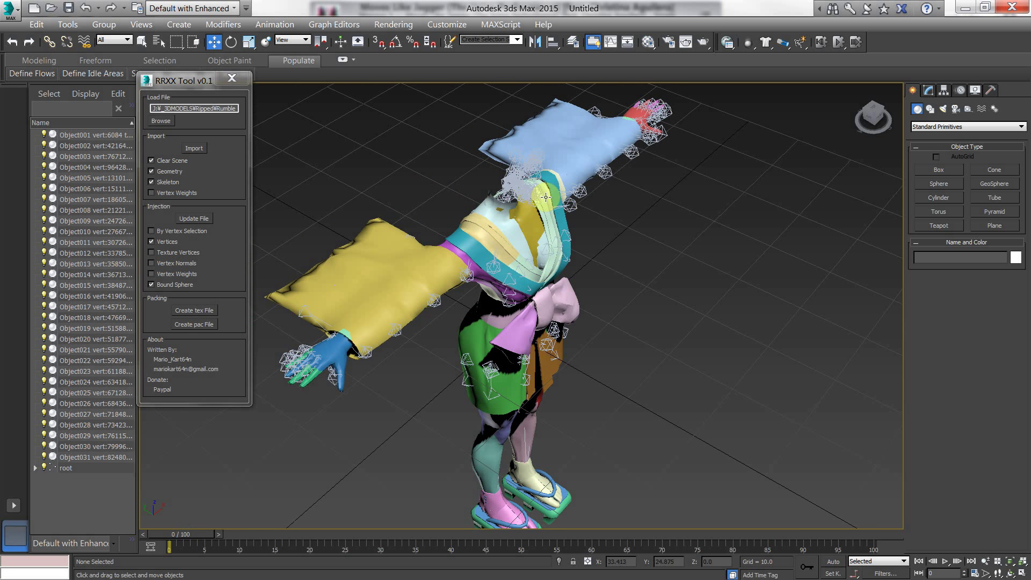
click(170, 193)
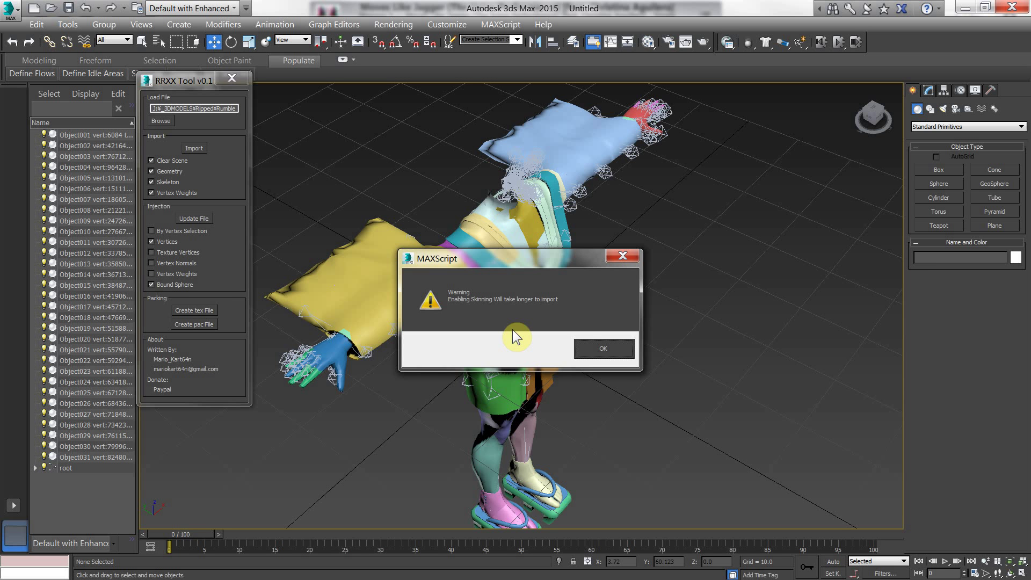
Dismiss the skinning warning, turn off Skeleton and Vertex Weights, and reimport geometry only.
click(597, 349)
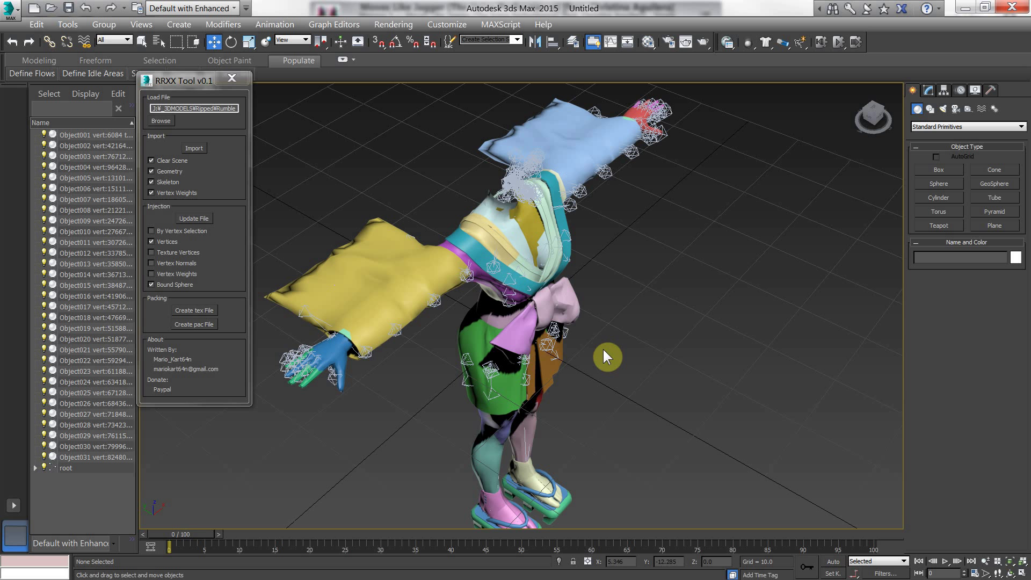
click(180, 207)
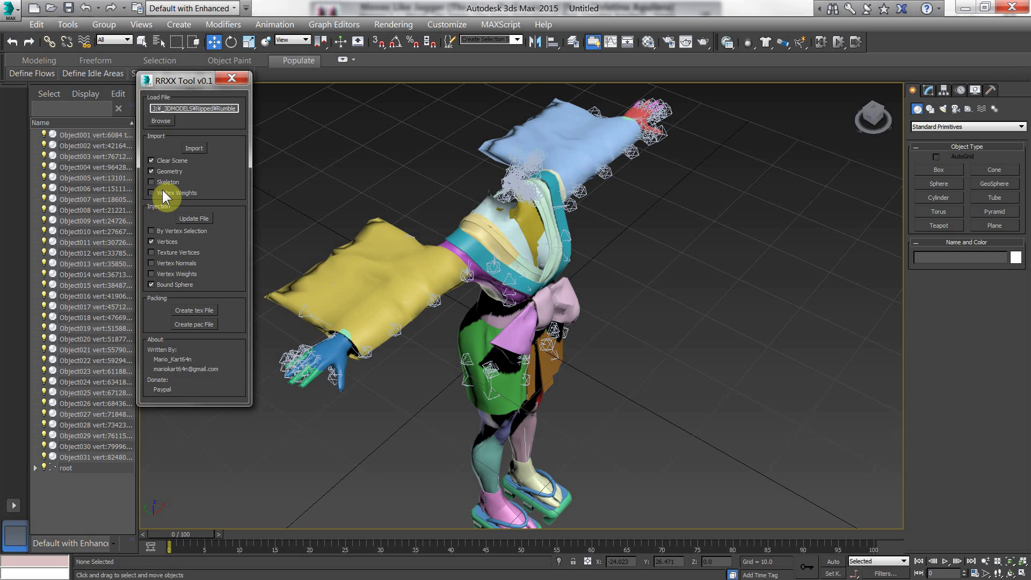
click(195, 148)
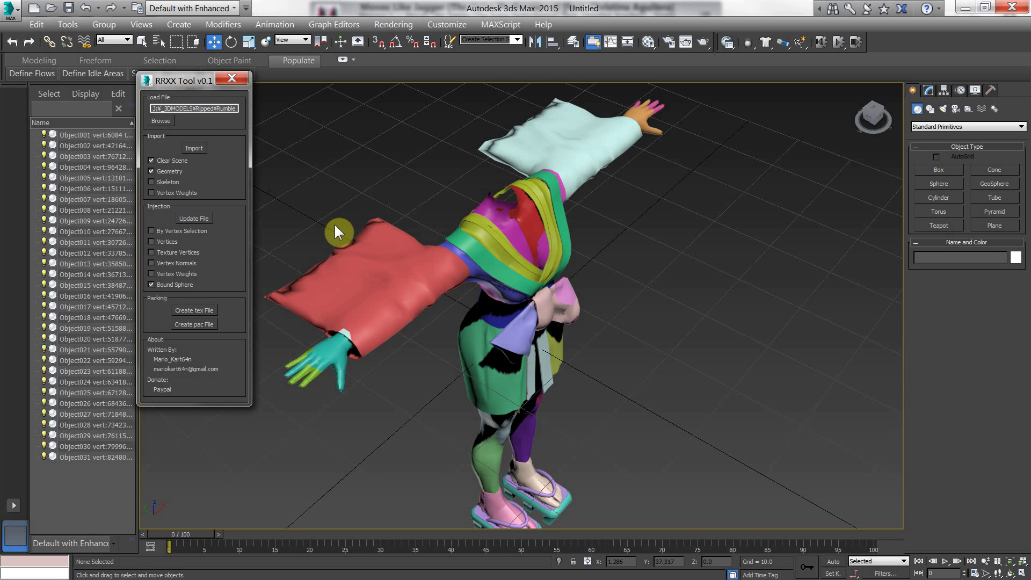
Uncheck Vertices under Injection, leaving only Bound Sphere enabled.
click(163, 263)
From a front view, select the red sleeve Object020 and show its Editable Mesh settings.
alt+middle_drag(437, 288, 347, 403)
click(345, 297)
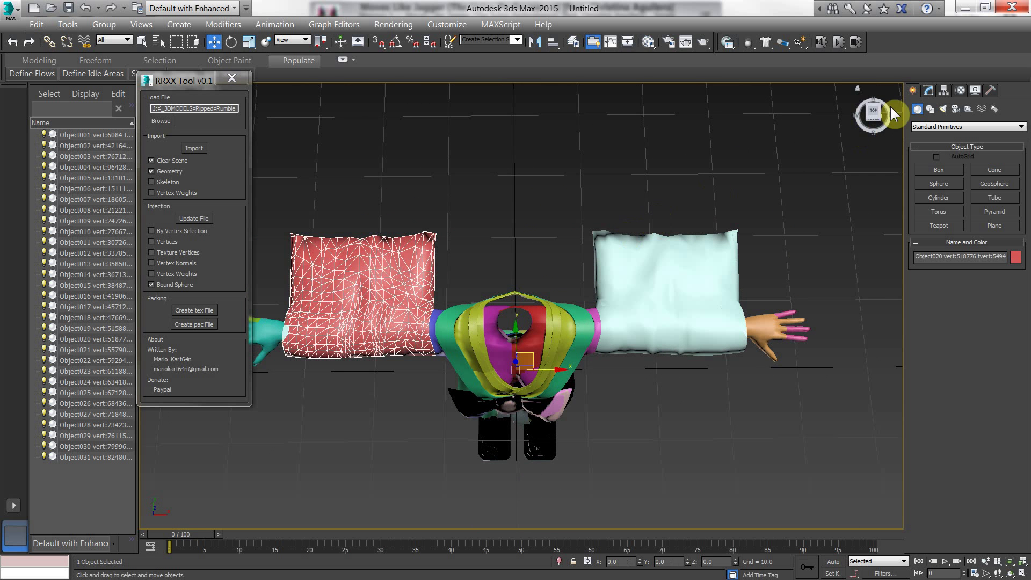
click(928, 90)
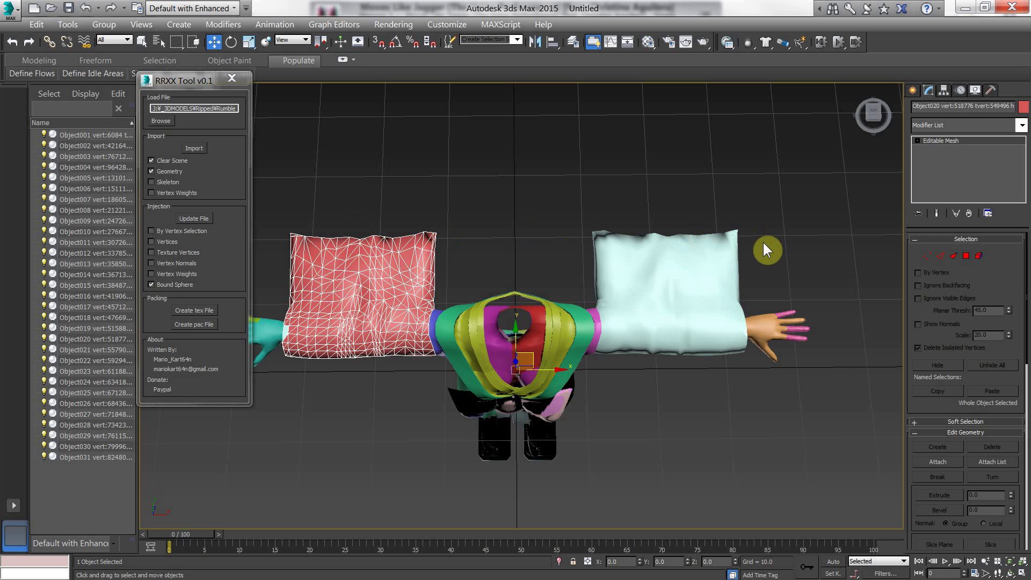
drag(806, 170, 277, 263)
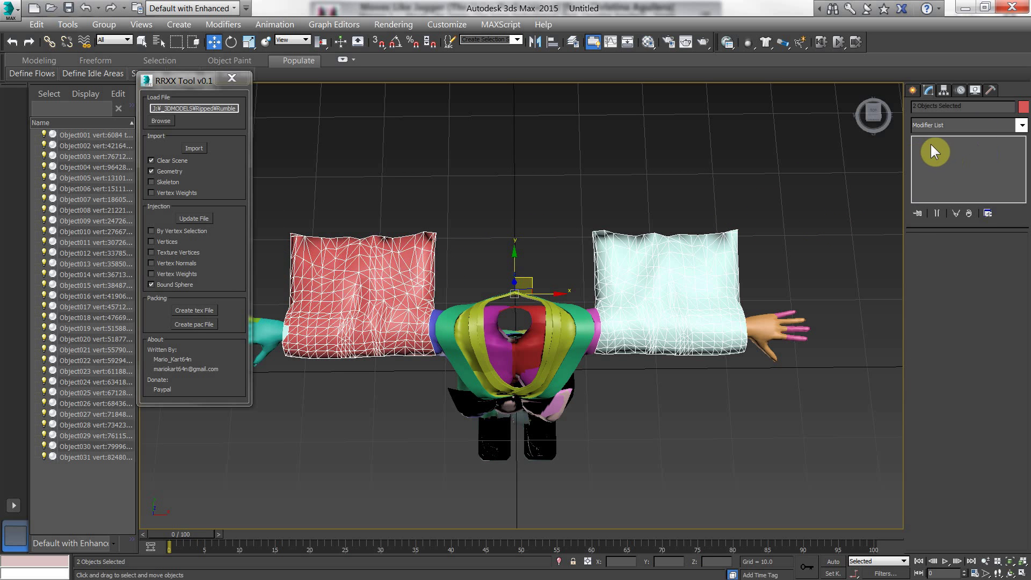
click(354, 257)
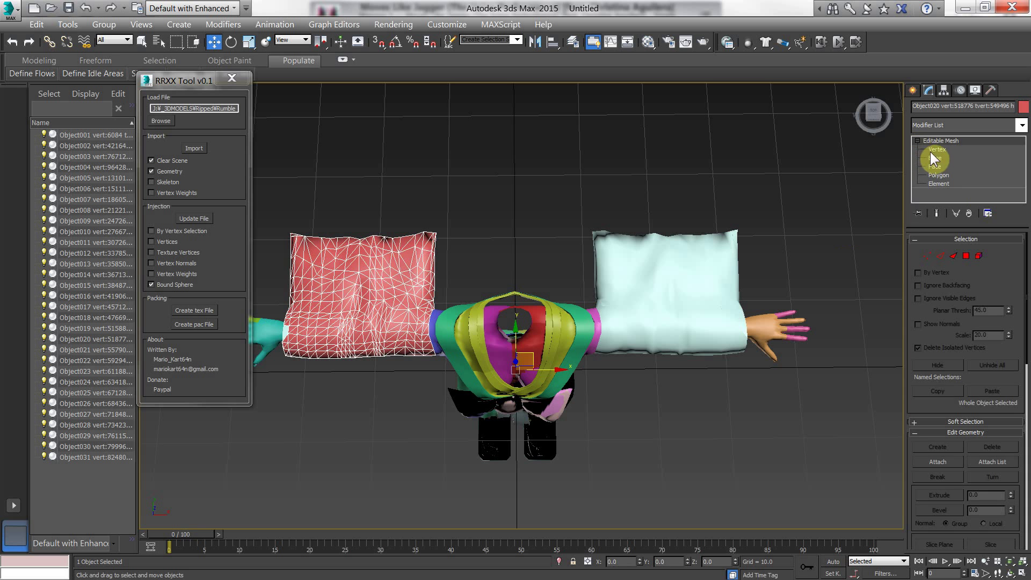
Select both large sleeve pieces and add an Edit Mesh modifier to them.
click(934, 151)
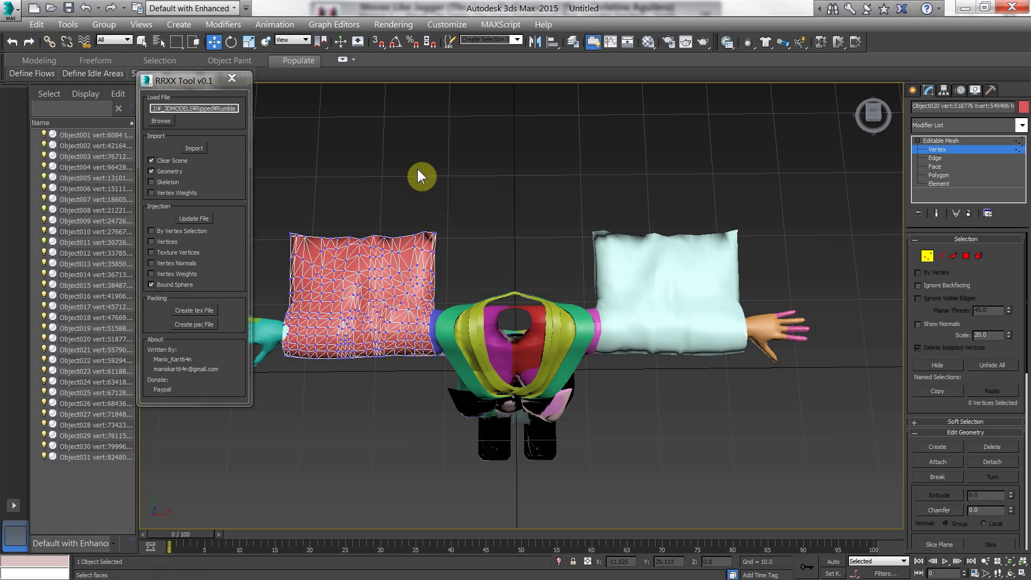
click(935, 150)
drag(840, 188, 349, 263)
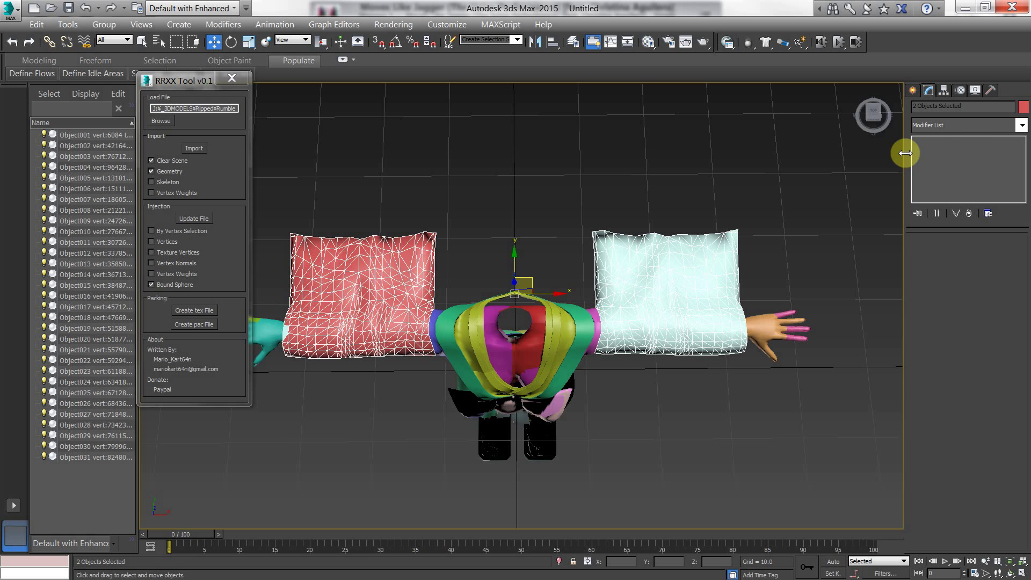
click(954, 129)
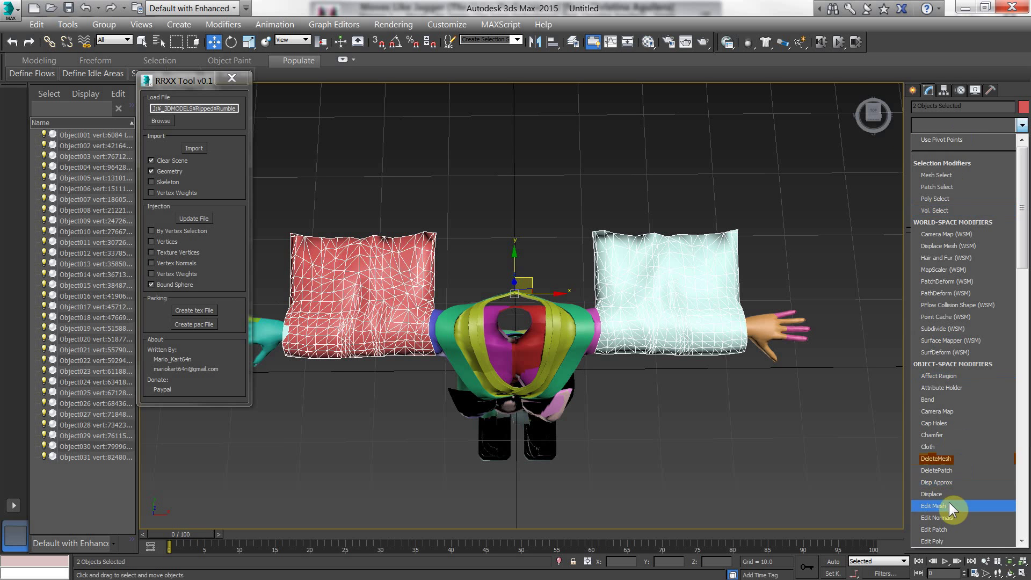
click(934, 506)
Raise both sleeves' top vertices straight up at Vertex level, stretching the sleeves tall.
click(928, 140)
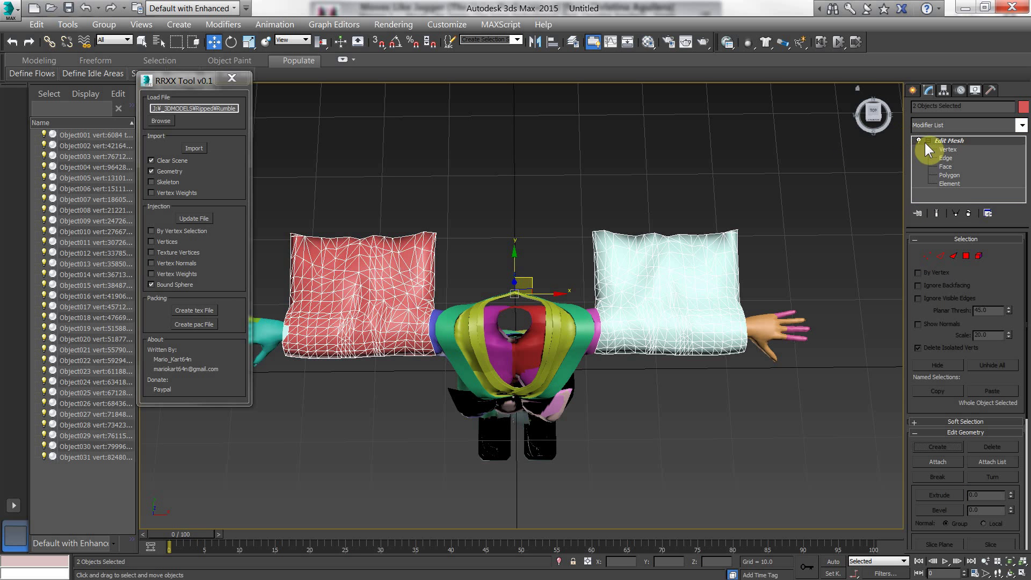
key(1)
drag(561, 228, 226, 292)
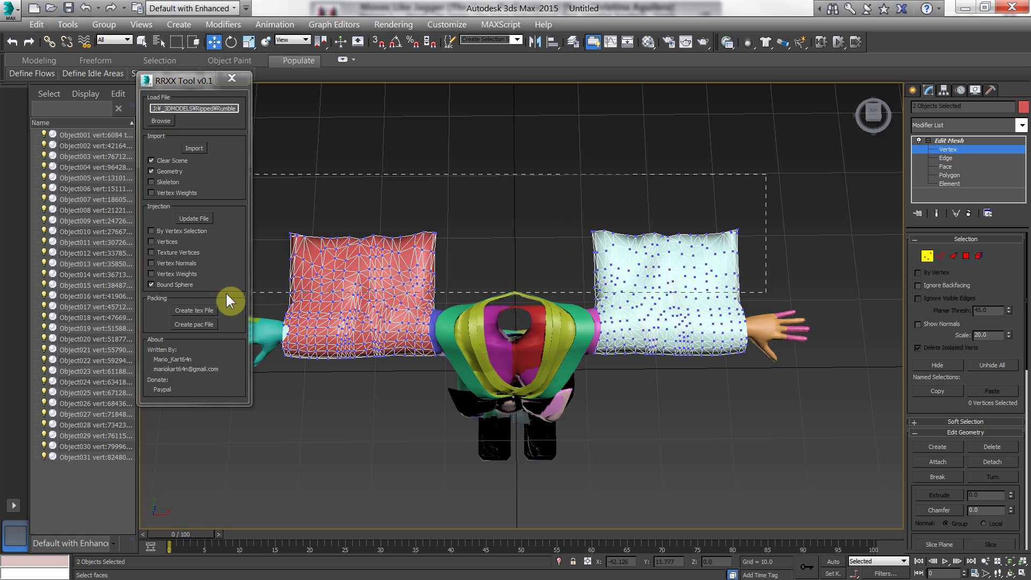
drag(369, 249, 466, 228)
right_click(465, 225)
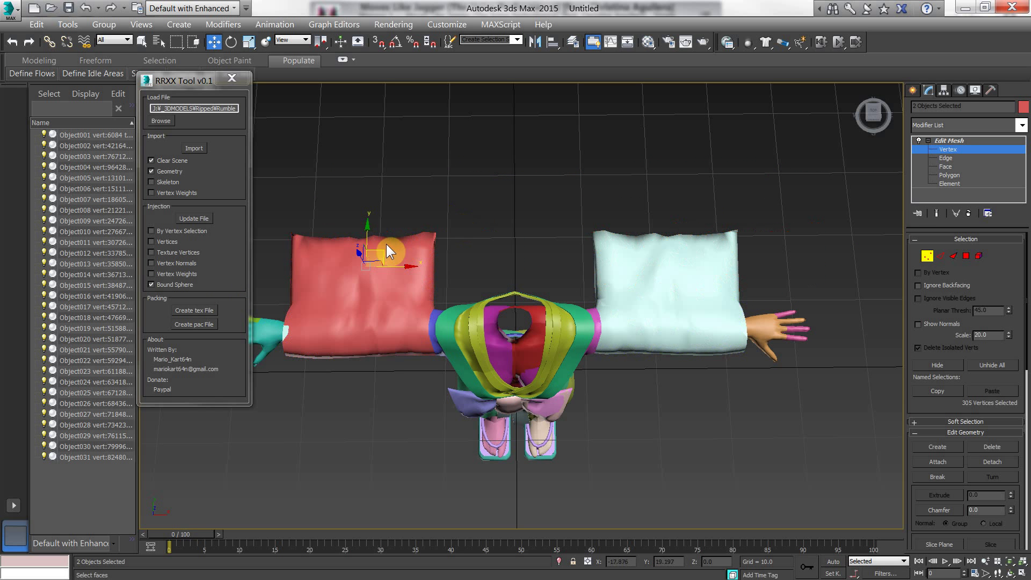
drag(361, 230, 392, 19)
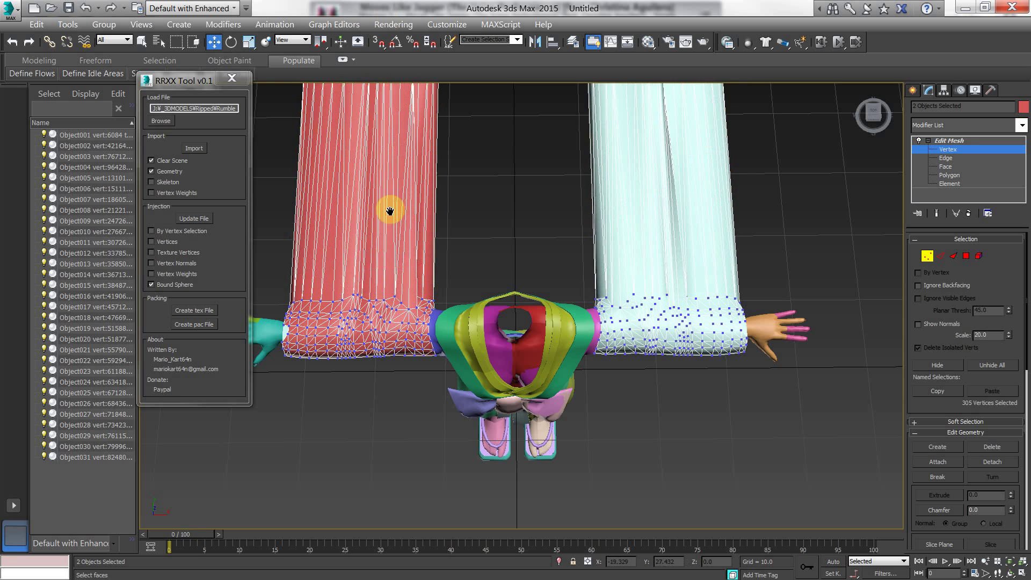
scroll(397, 283, down, 5)
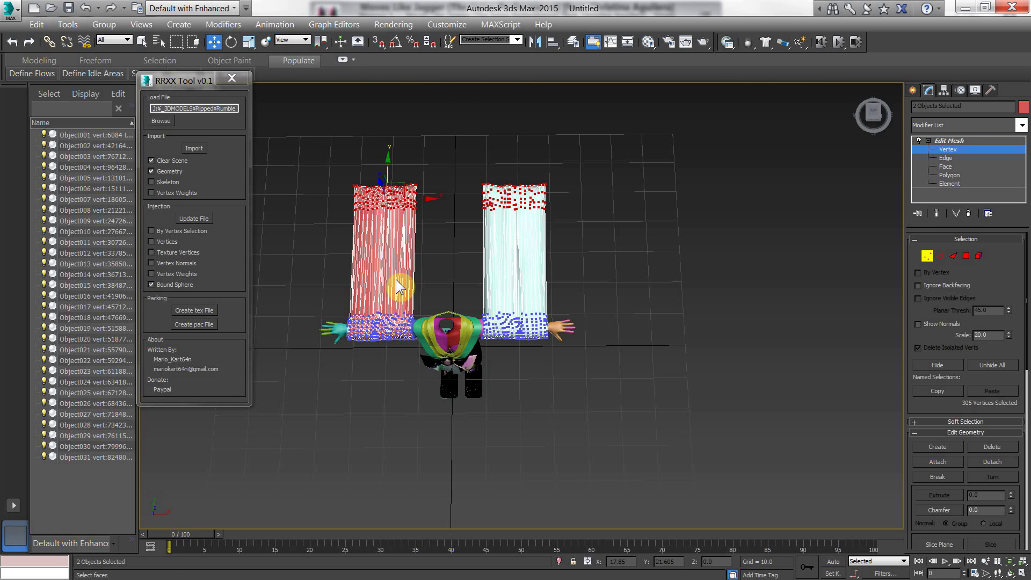
click(958, 150)
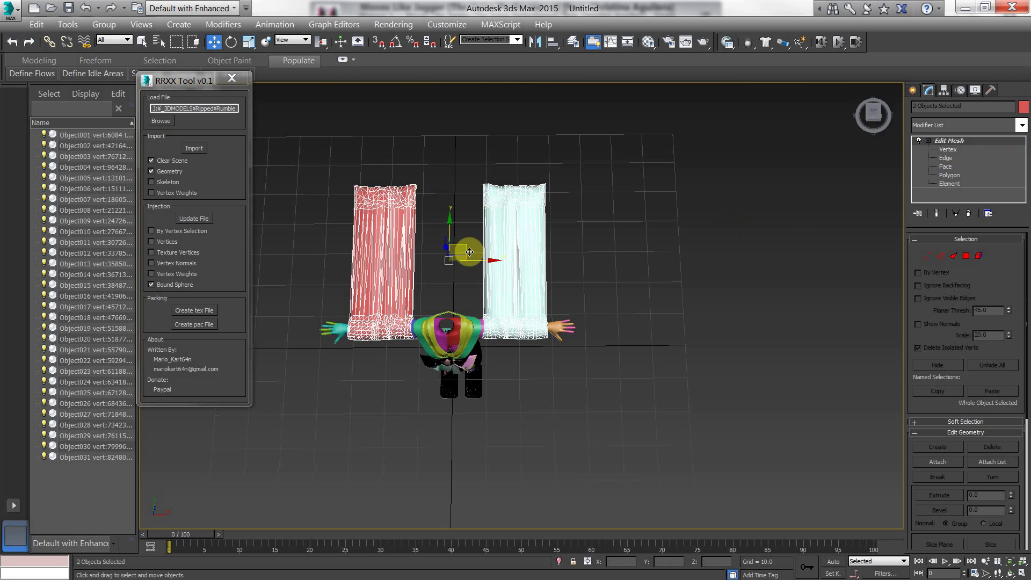
middle_drag(468, 196, 499, 223)
scroll(472, 209, up, 2)
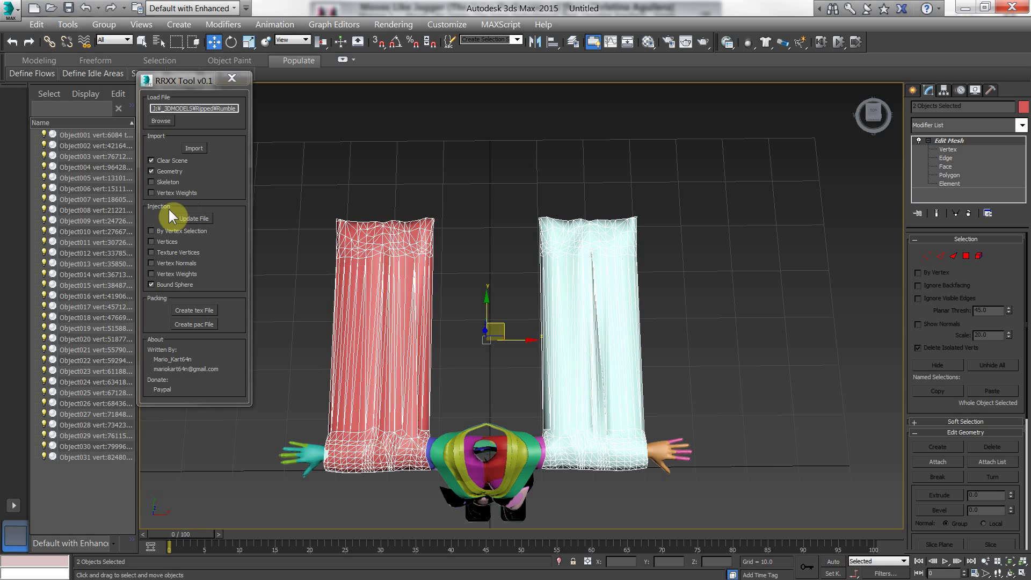
click(152, 242)
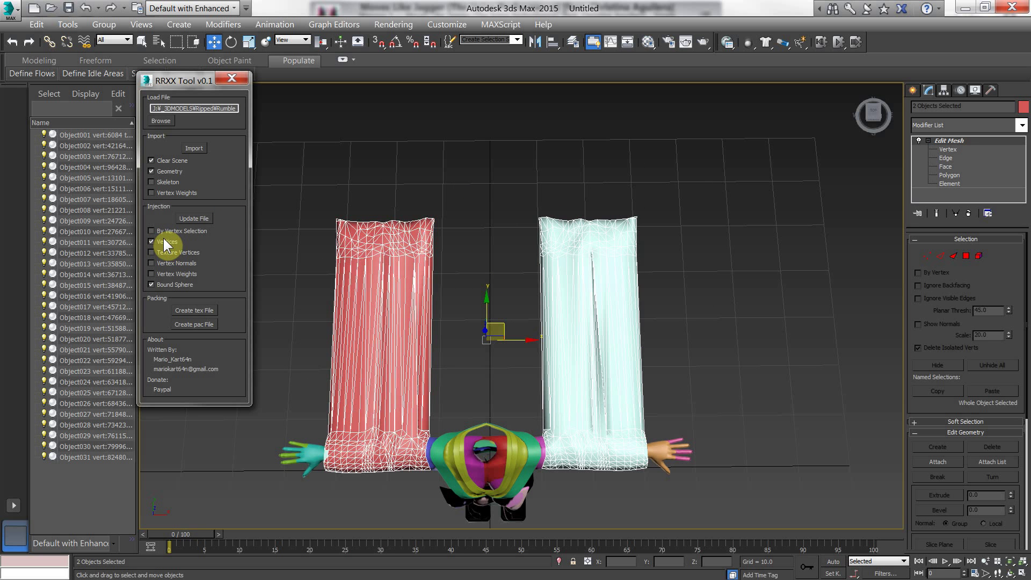
middle_drag(414, 286, 418, 309)
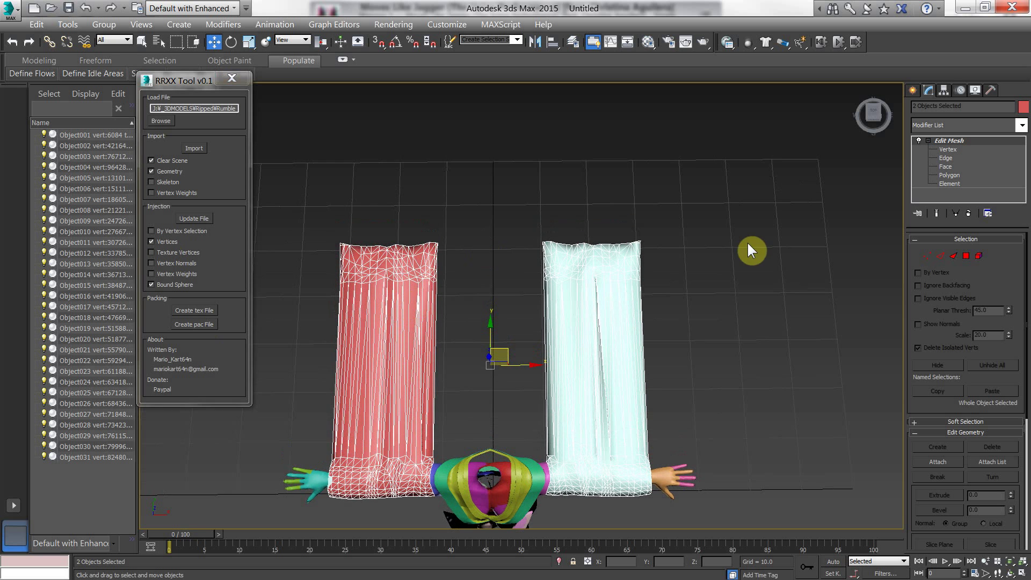
click(711, 293)
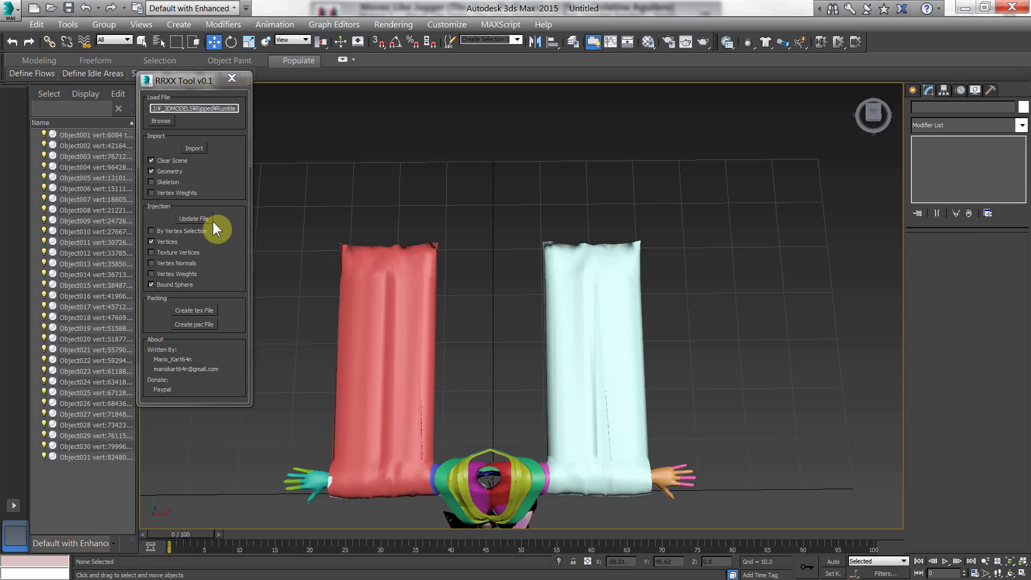
click(194, 218)
drag(297, 348, 289, 349)
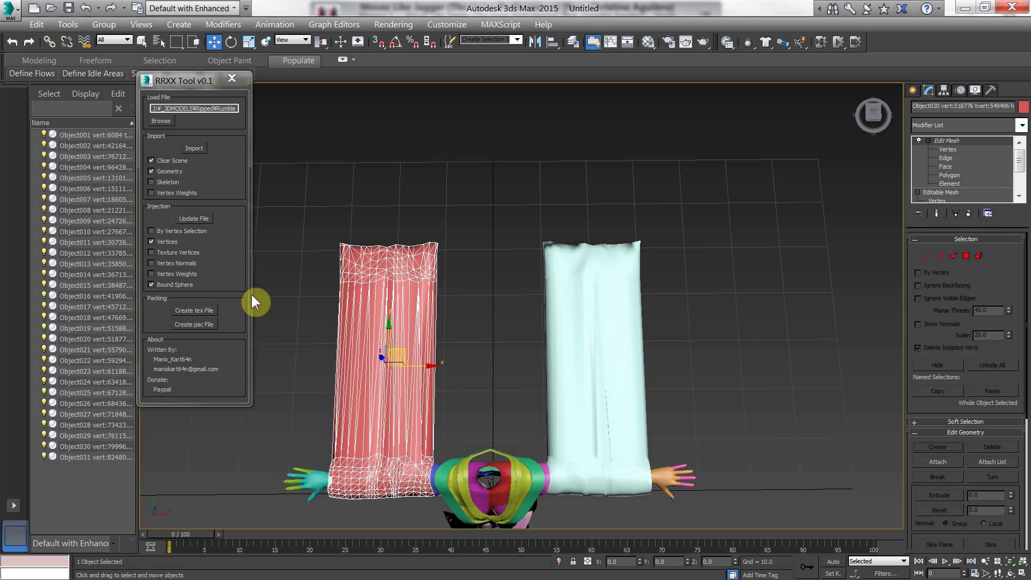
click(207, 221)
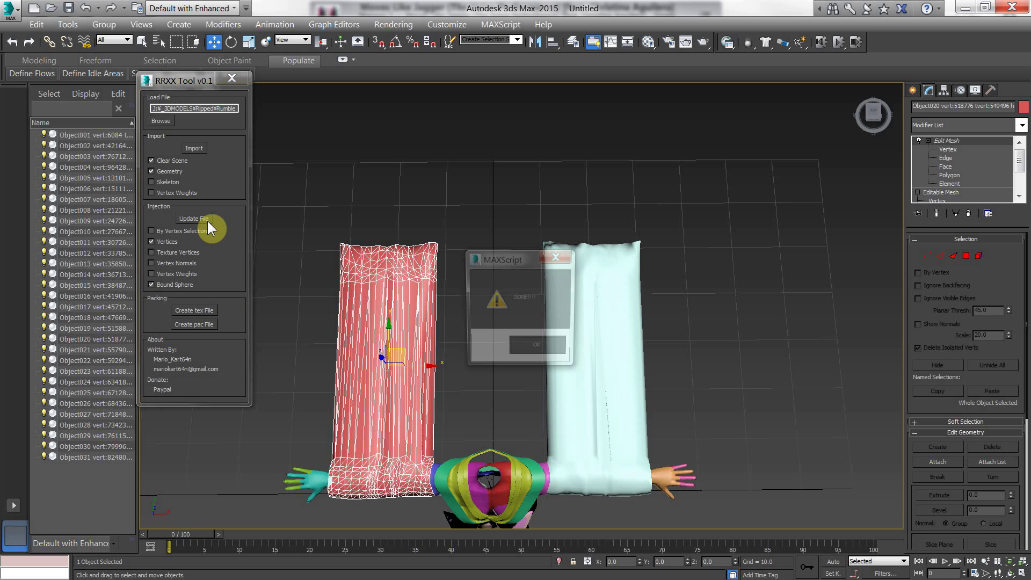
click(527, 347)
click(194, 149)
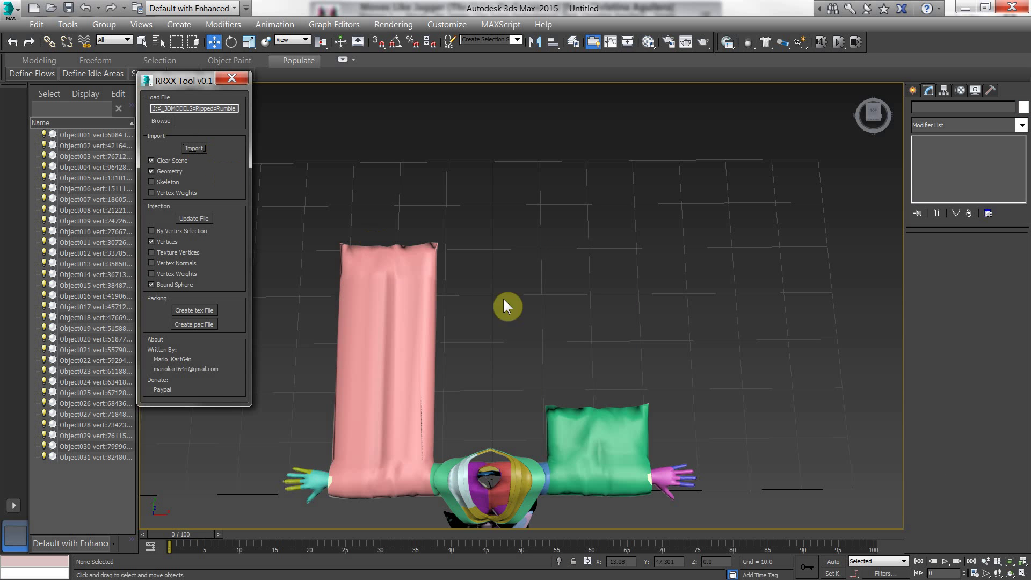
scroll(524, 325, down, 3)
middle_drag(525, 324, 520, 299)
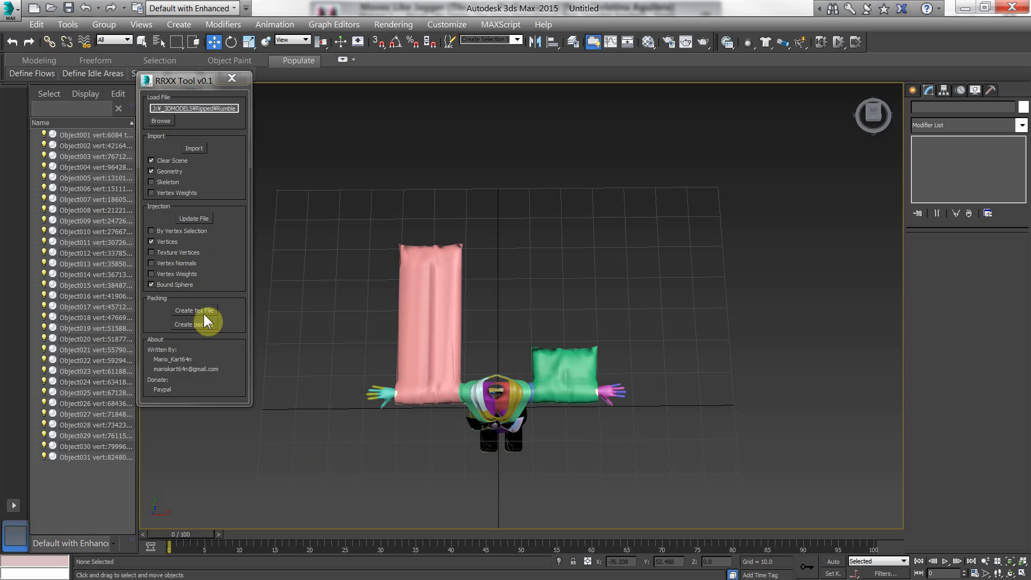
Pull the pink piece's top vertices down to shorten it to match the green sleeve.
scroll(203, 240, up, 2)
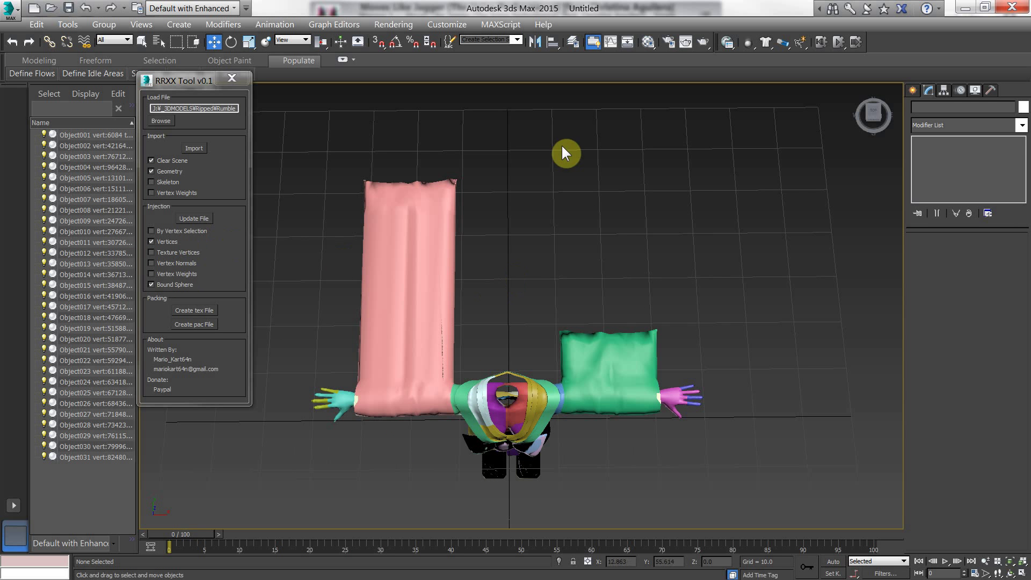
click(408, 252)
click(939, 141)
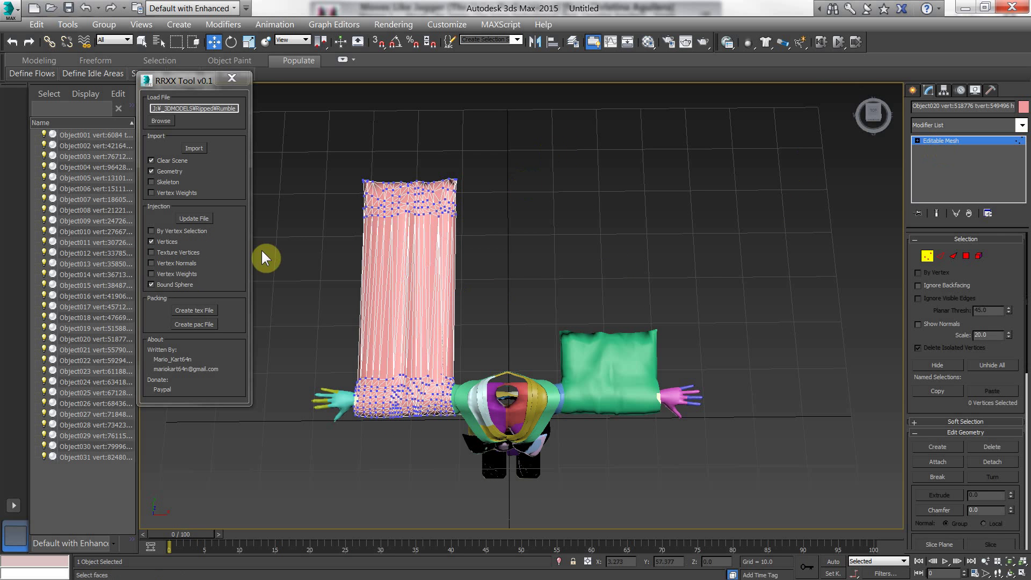
drag(349, 167, 462, 226)
drag(407, 168, 408, 314)
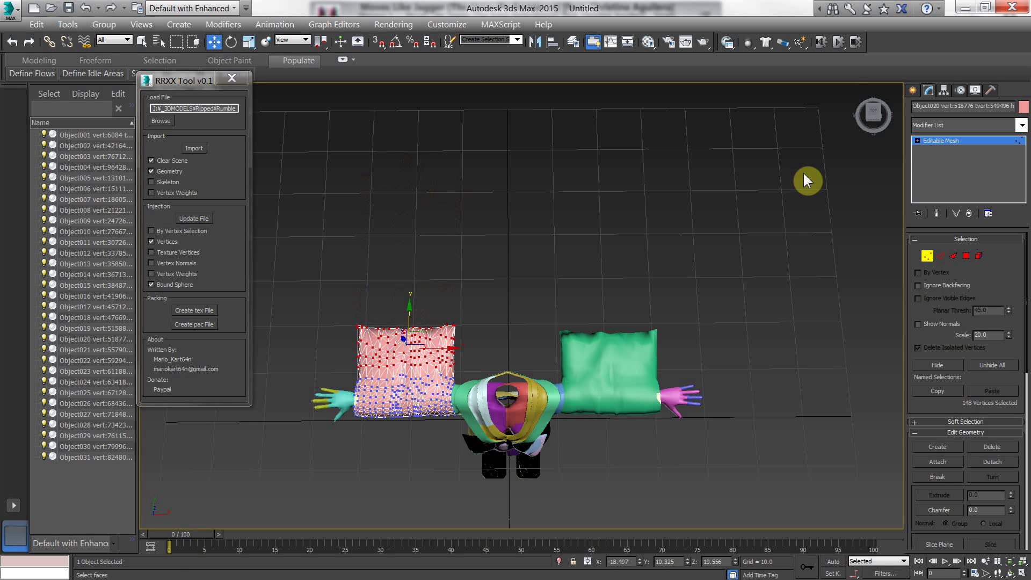
click(923, 142)
Inject the edited vertices back into the game file with RRXX Update File.
click(194, 218)
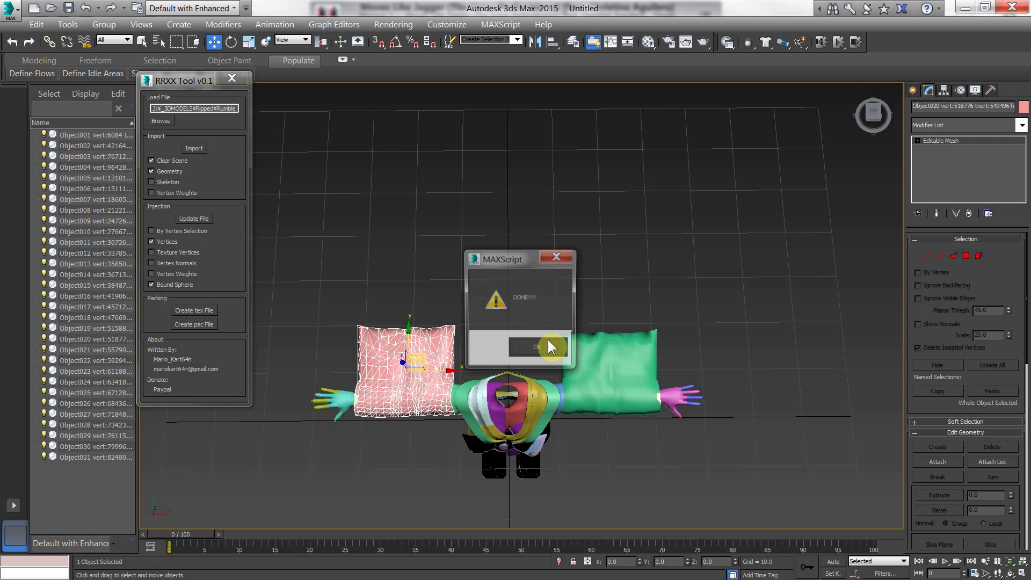
click(537, 344)
scroll(475, 321, up, 3)
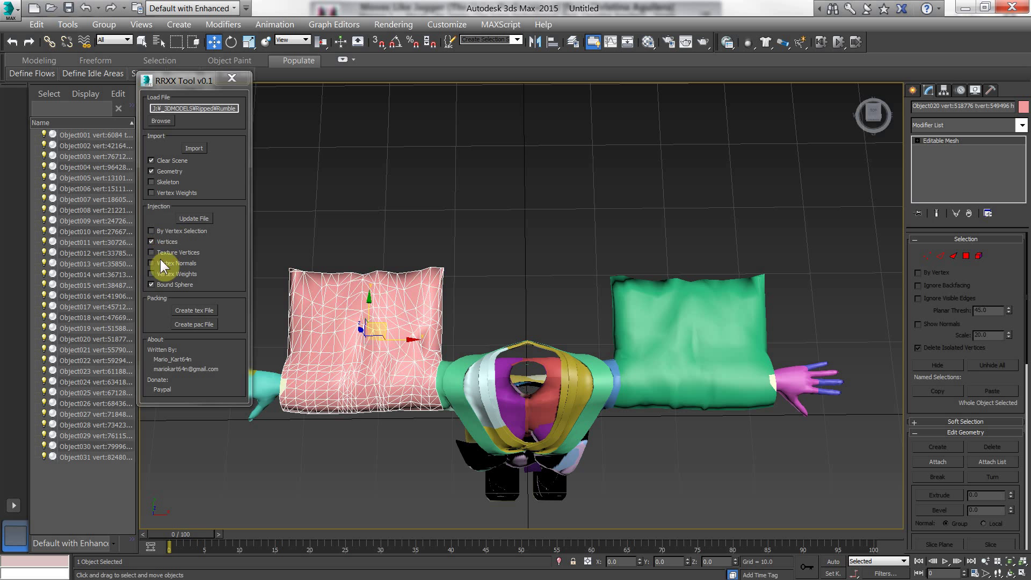
Enable By Vertex Selection in the RRXX Tool and dismiss the Edit Mesh reminder.
click(152, 231)
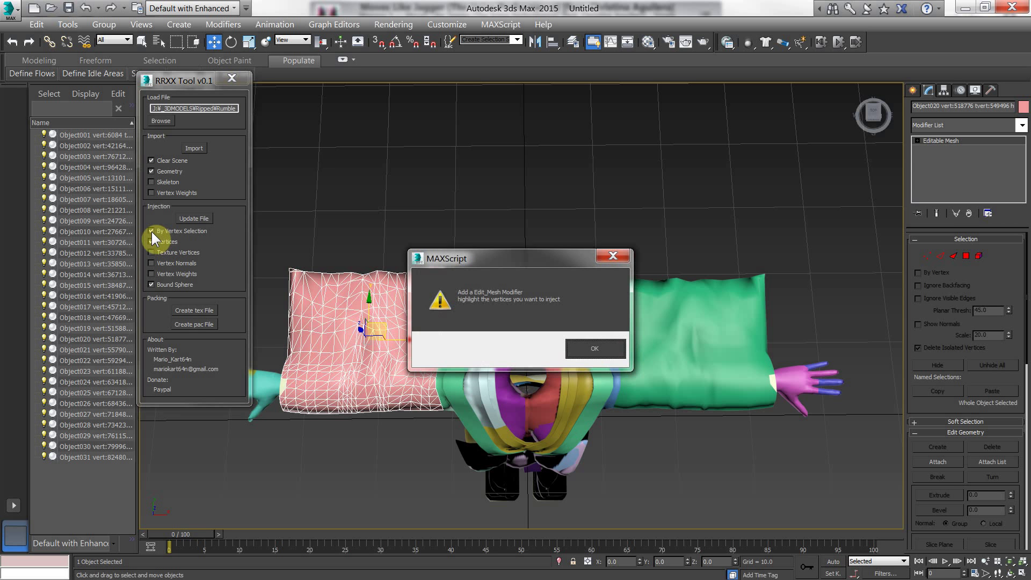
key(Return)
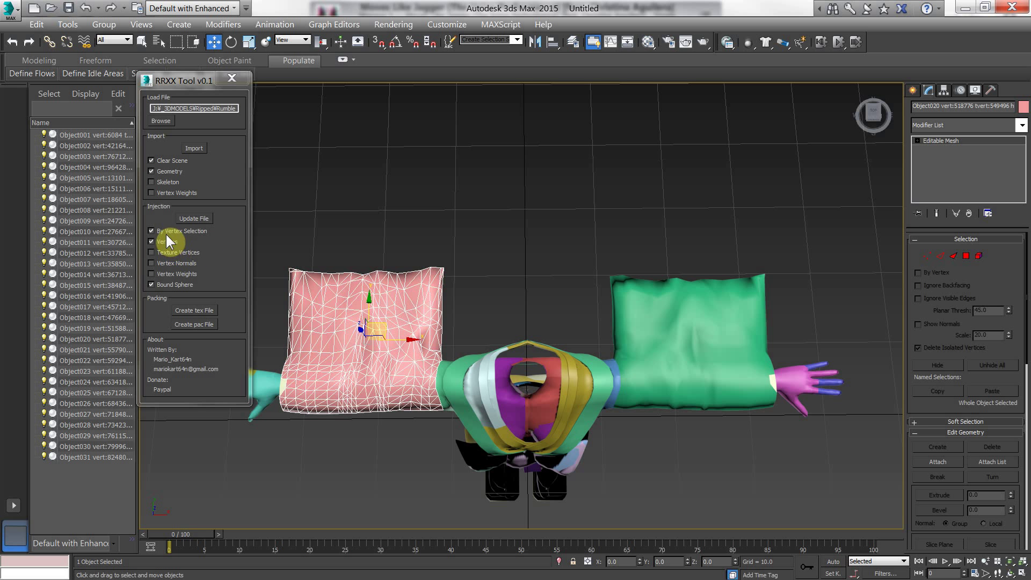
Add an Edit Mesh modifier to the pink sleeve piece.
click(1021, 129)
scroll(983, 263, down, 5)
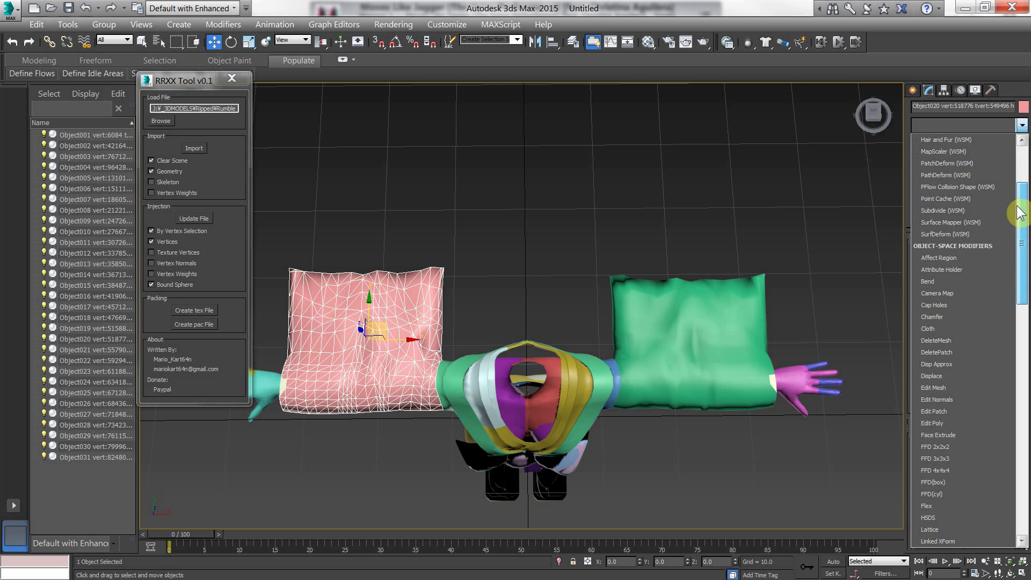
click(933, 387)
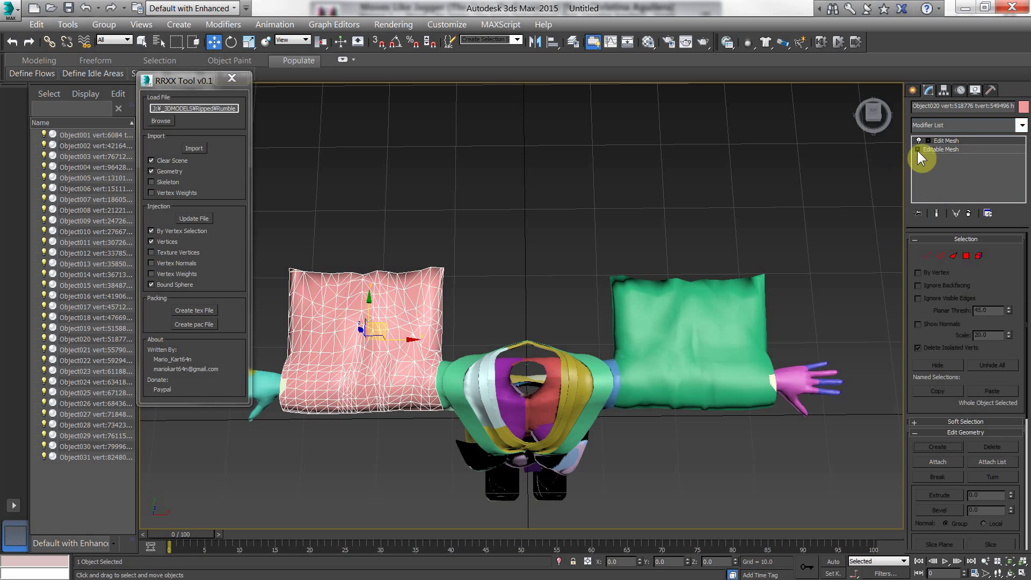
Select the pink piece's top vertices and stretch them far upward.
click(945, 149)
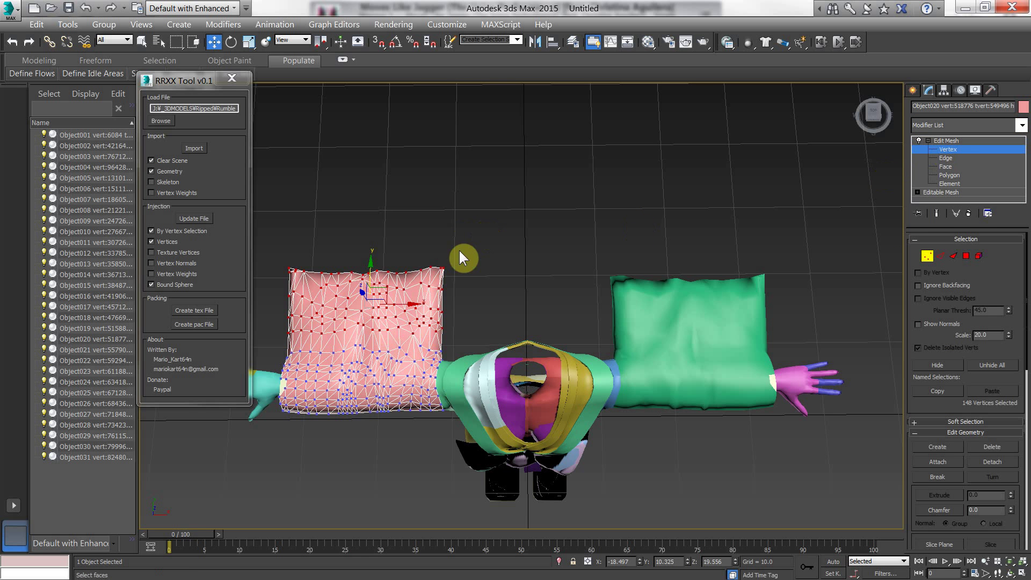
drag(427, 381, 377, 330)
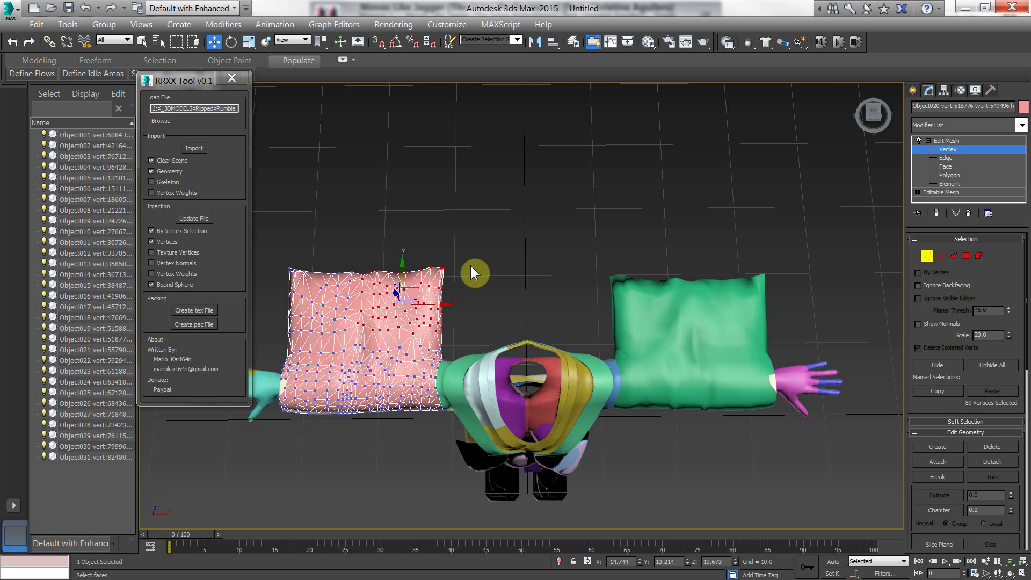
click(510, 220)
mouse_move(499, 203)
mouse_down()
mouse_move(266, 362)
mouse_move(279, 335)
mouse_up()
middle_drag(280, 335, 364, 345)
drag(422, 322, 457, 344)
scroll(450, 312, down, 5)
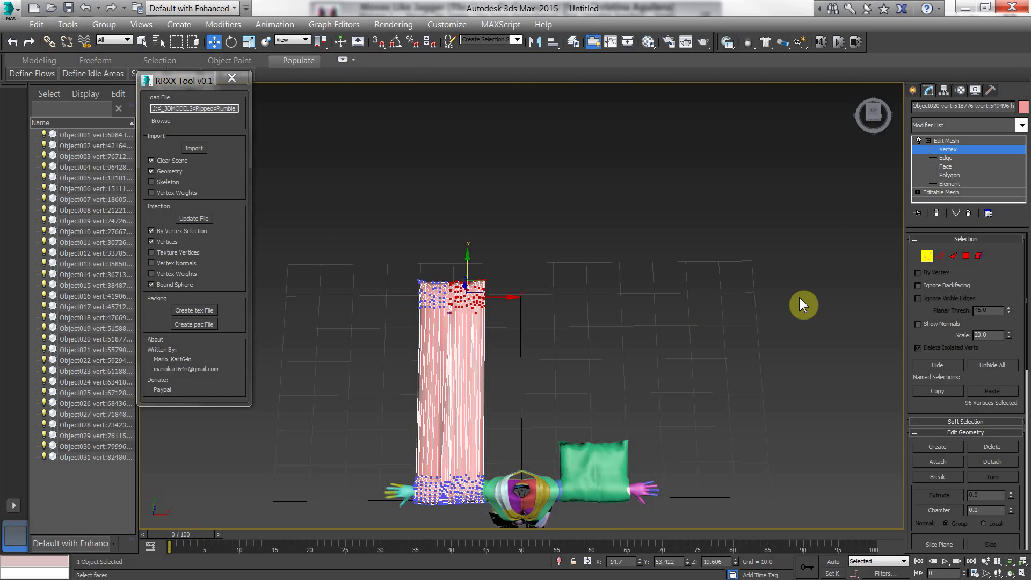
Return to object level and inject the selected vertices with Update File.
click(927, 149)
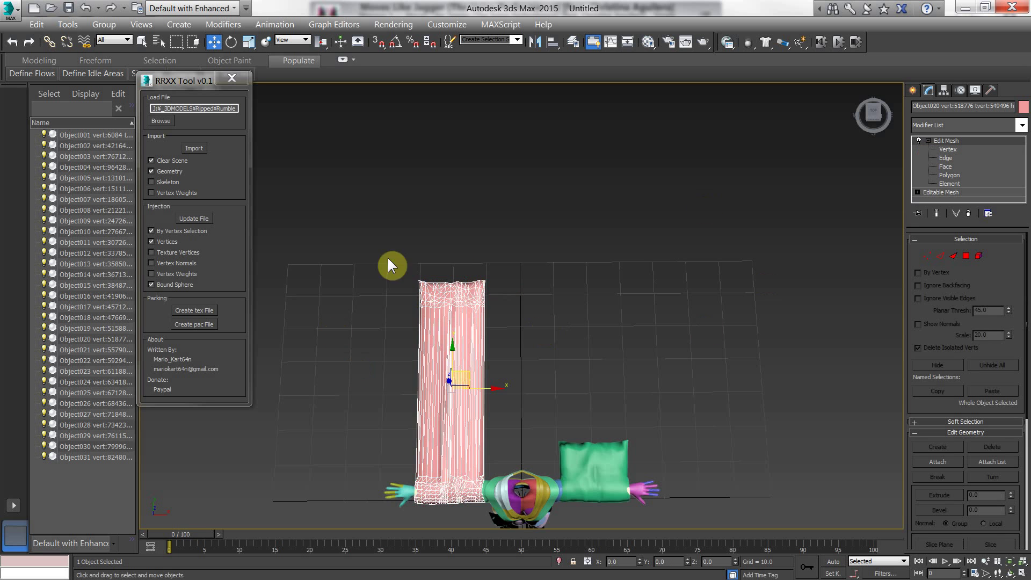
click(203, 219)
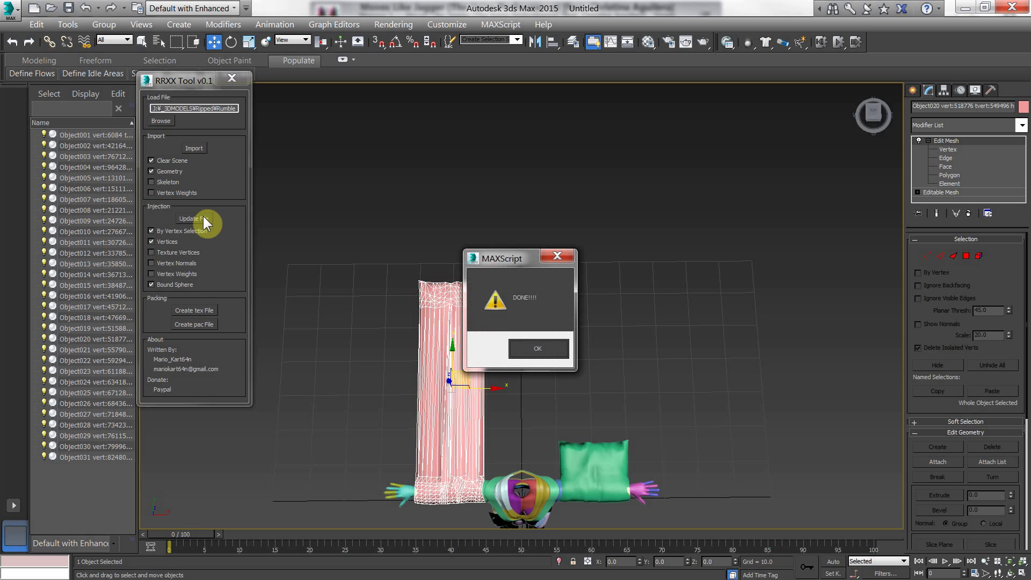
click(539, 349)
Re-import the model from the updated file and orbit to a tilted view of the neck.
click(192, 148)
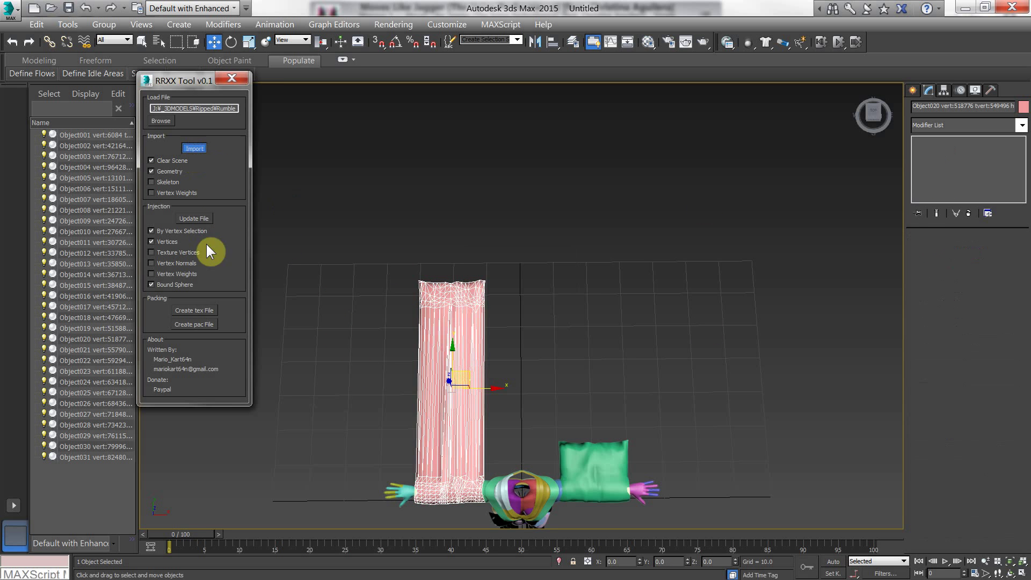
scroll(504, 365, up, 3)
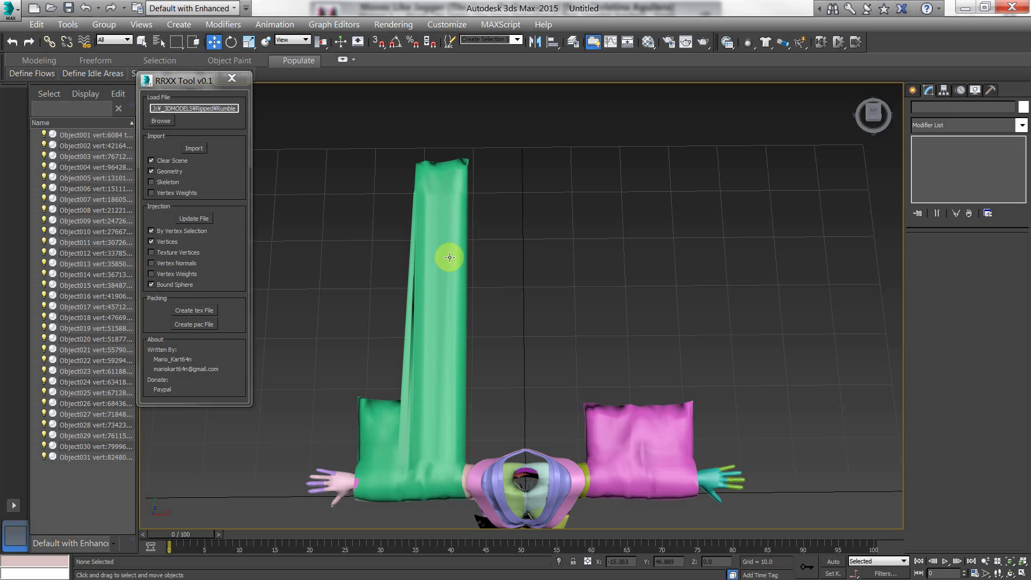
alt+middle_drag(510, 348, 486, 275)
scroll(493, 237, down, 2)
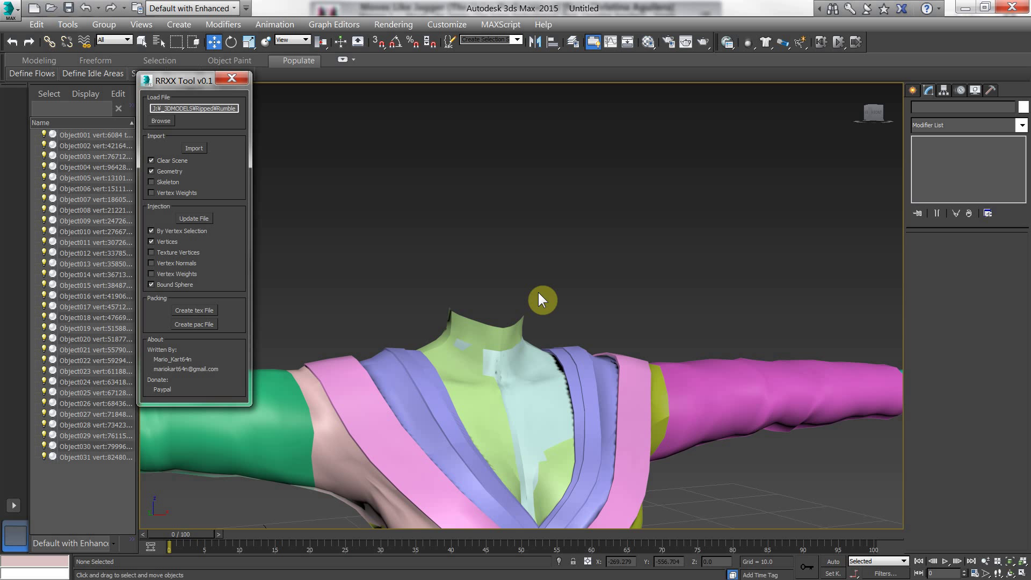
Select the two neck pieces and add an Edit Mesh modifier to them.
drag(539, 293, 486, 353)
alt+middle_drag(486, 353, 435, 290)
scroll(433, 285, up, 1)
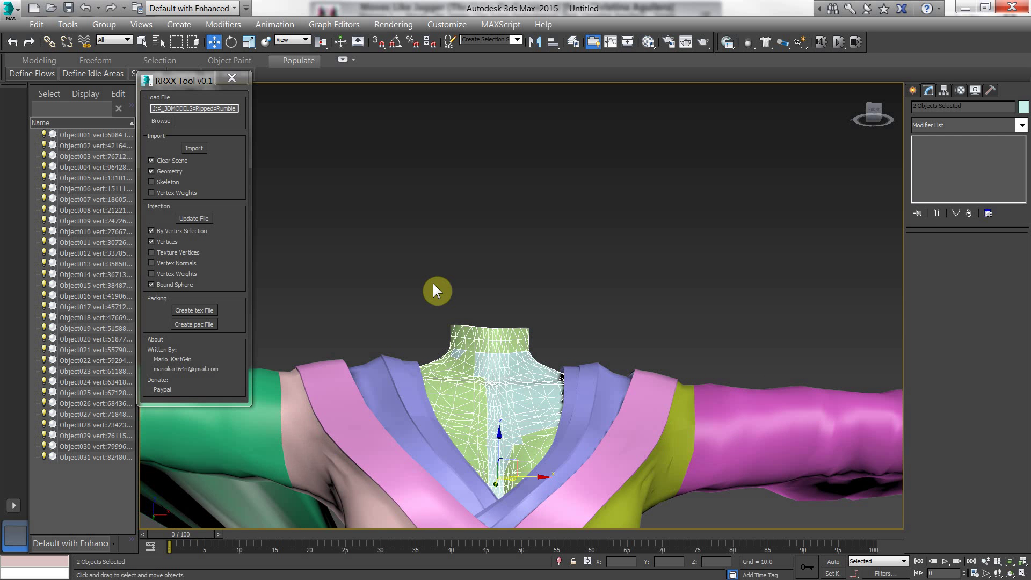
click(961, 125)
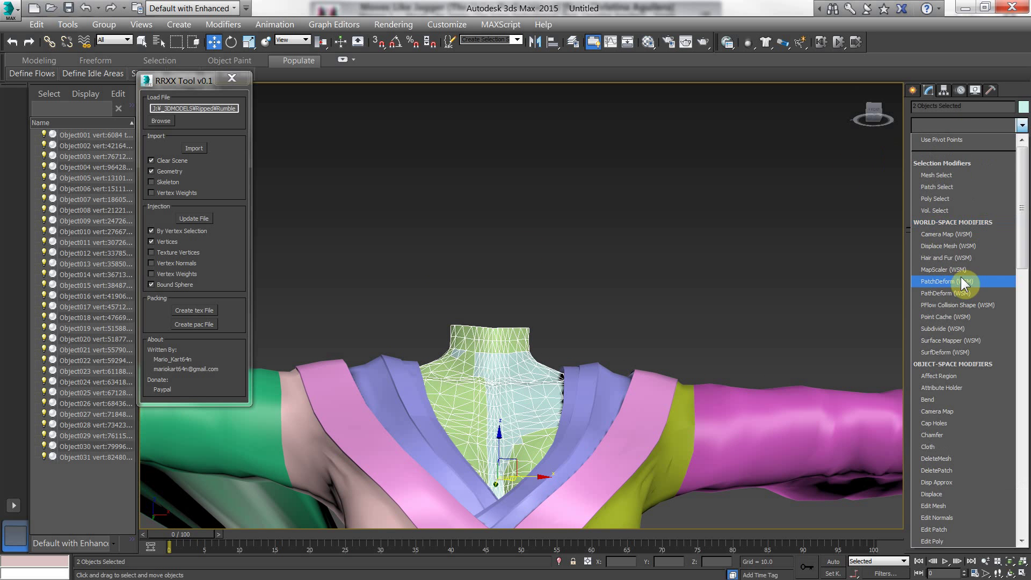
click(925, 505)
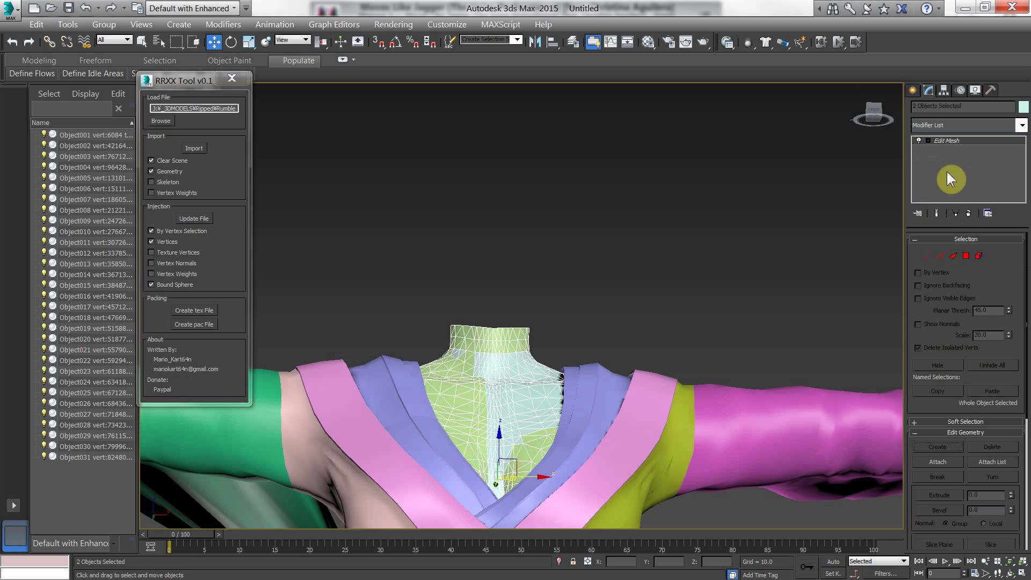
Select all neck vertices except the top rings, then return to object level.
click(947, 143)
key(1)
middle_drag(517, 304, 527, 231)
key(ctrl+a)
alt+drag(615, 251, 422, 320)
alt+middle_drag(490, 318, 642, 362)
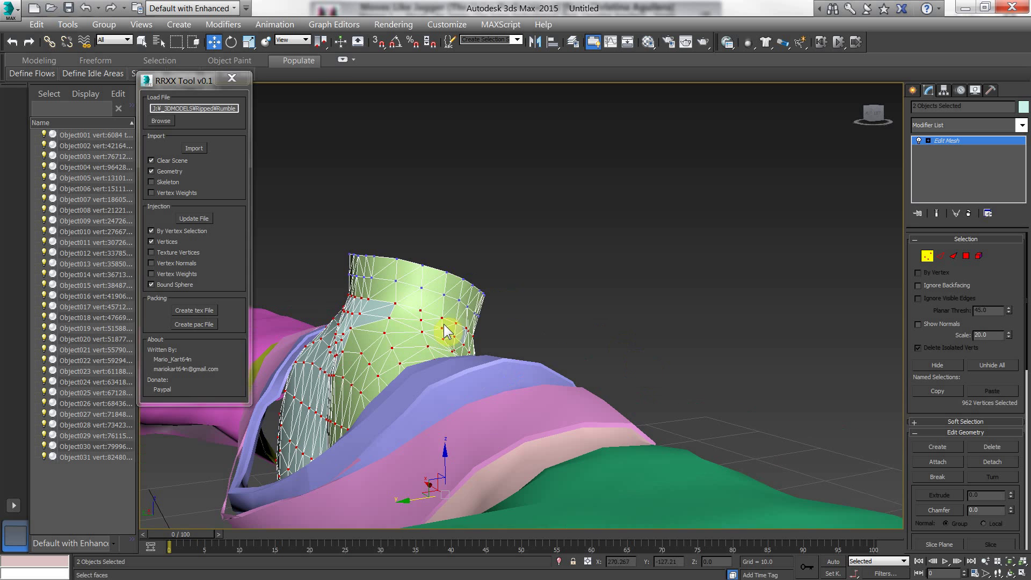
middle_drag(463, 325, 522, 335)
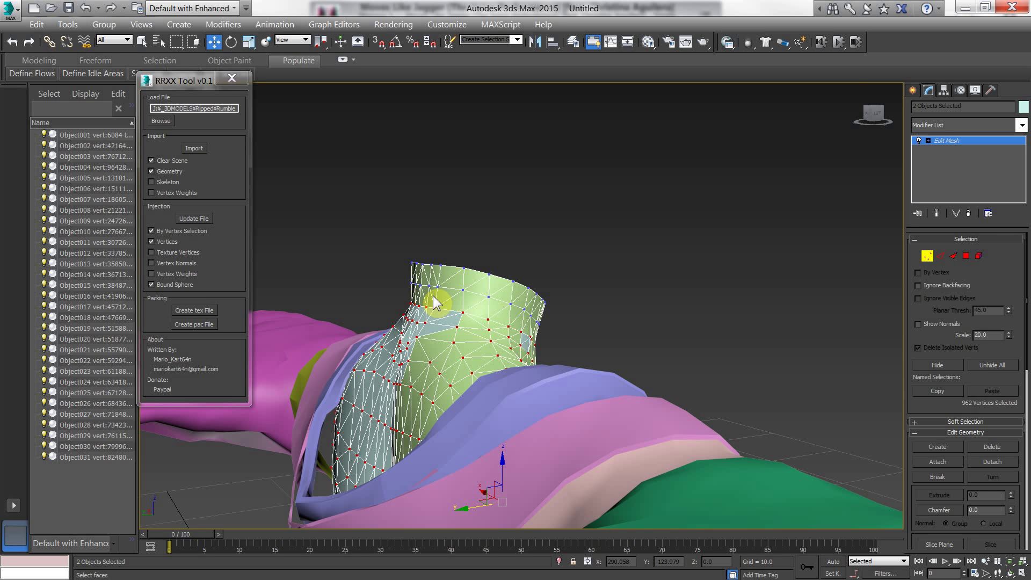
click(933, 140)
alt+middle_drag(449, 295, 344, 314)
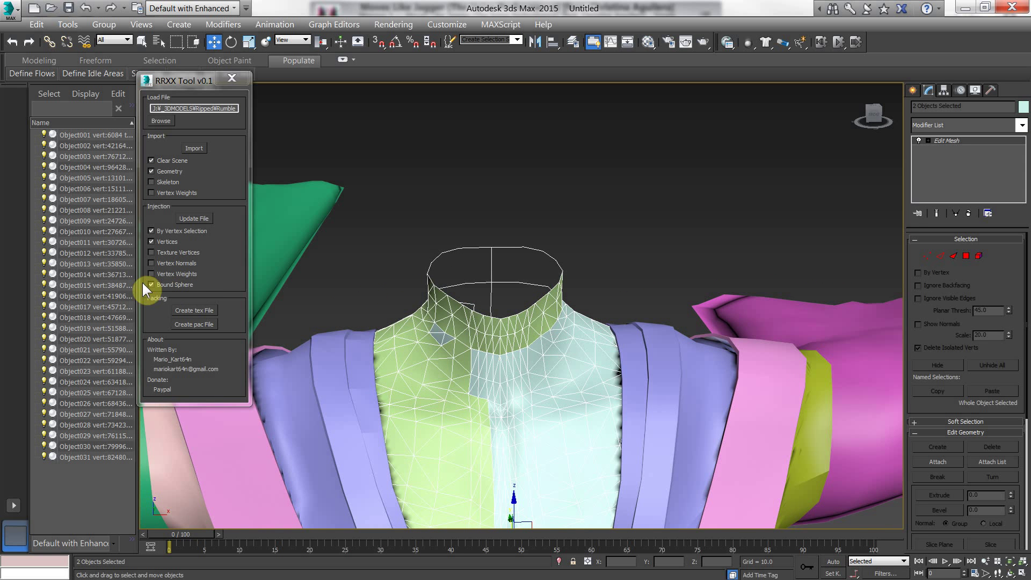
Clear the selection in the viewport.
scroll(470, 333, down, 10)
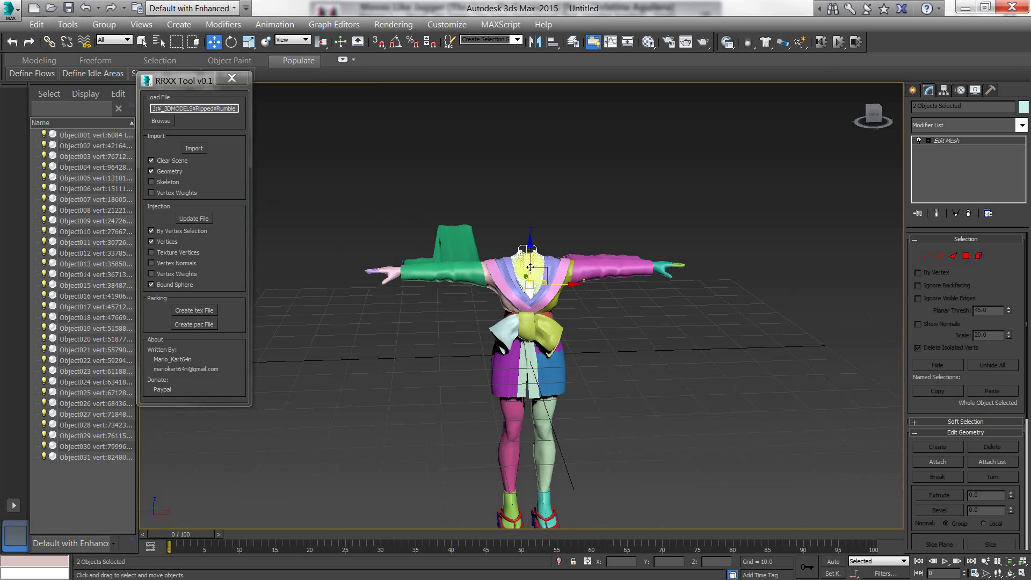
scroll(492, 279, up, 8)
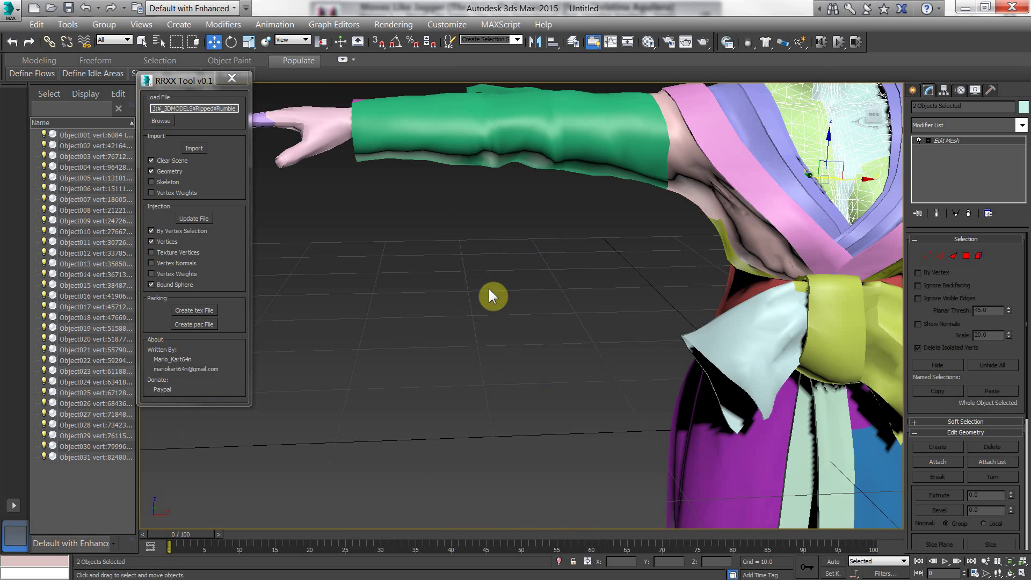
scroll(492, 294, down, 6)
click(430, 289)
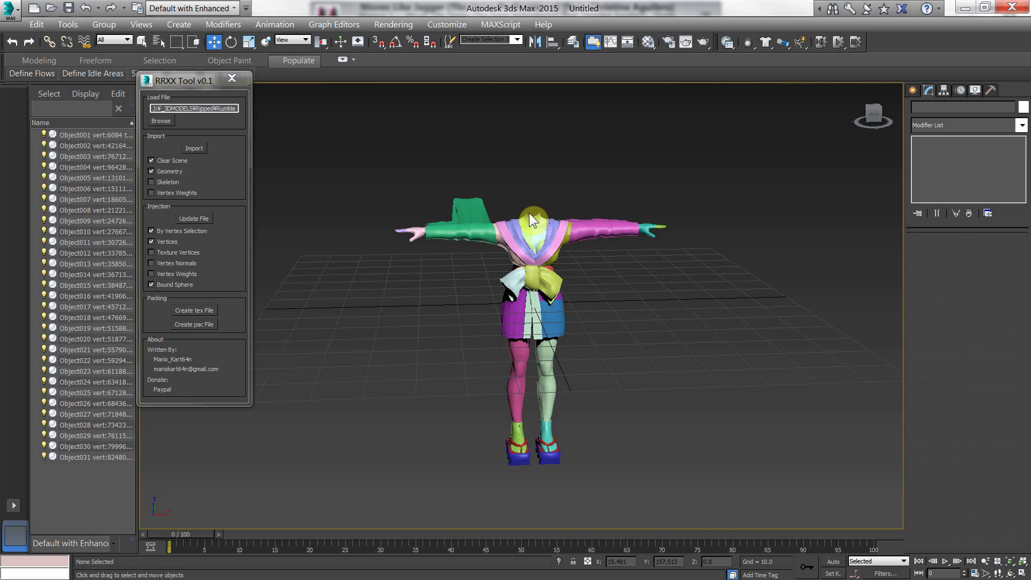
Look the character over up close and move the RRXX Tool window to the viewport centre.
scroll(496, 276, up, 3)
alt+middle_drag(493, 302, 384, 417)
click(200, 309)
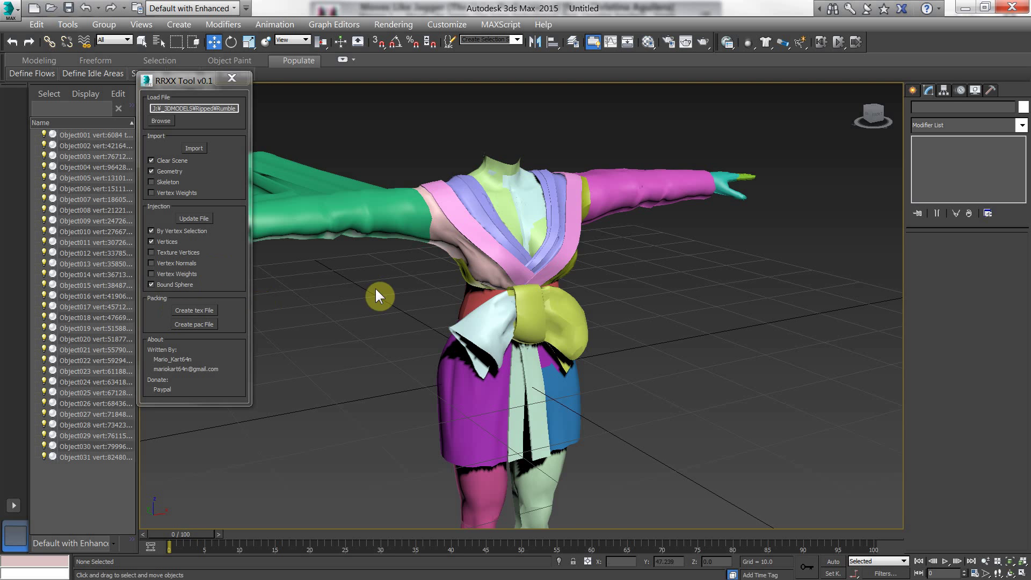
alt+middle_drag(375, 292, 435, 339)
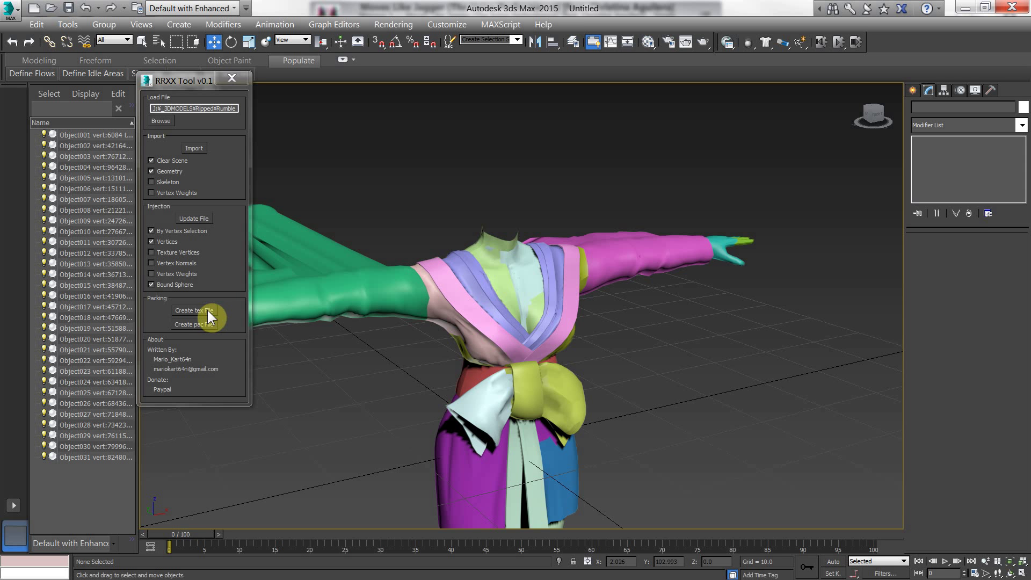
drag(187, 81, 327, 163)
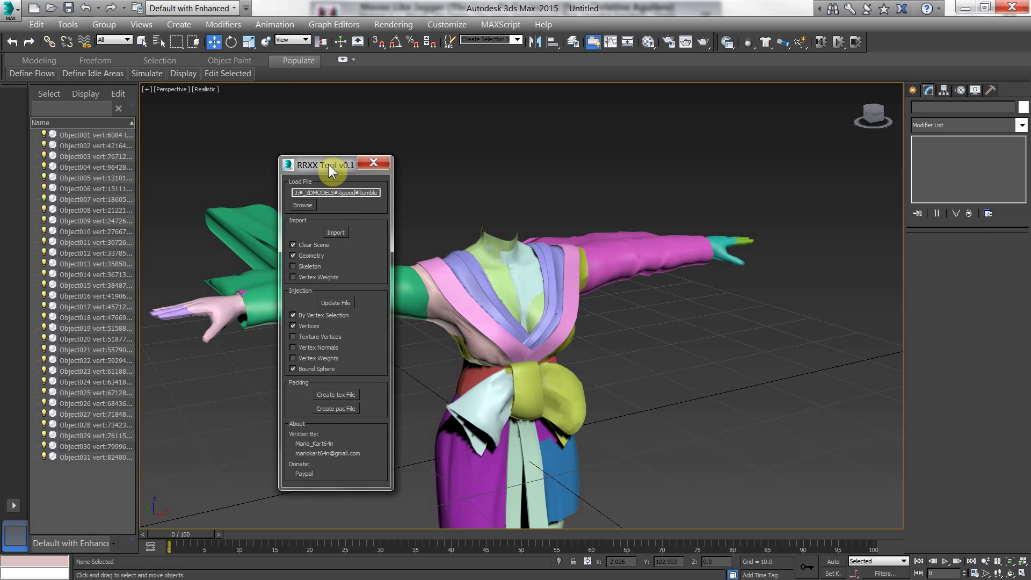